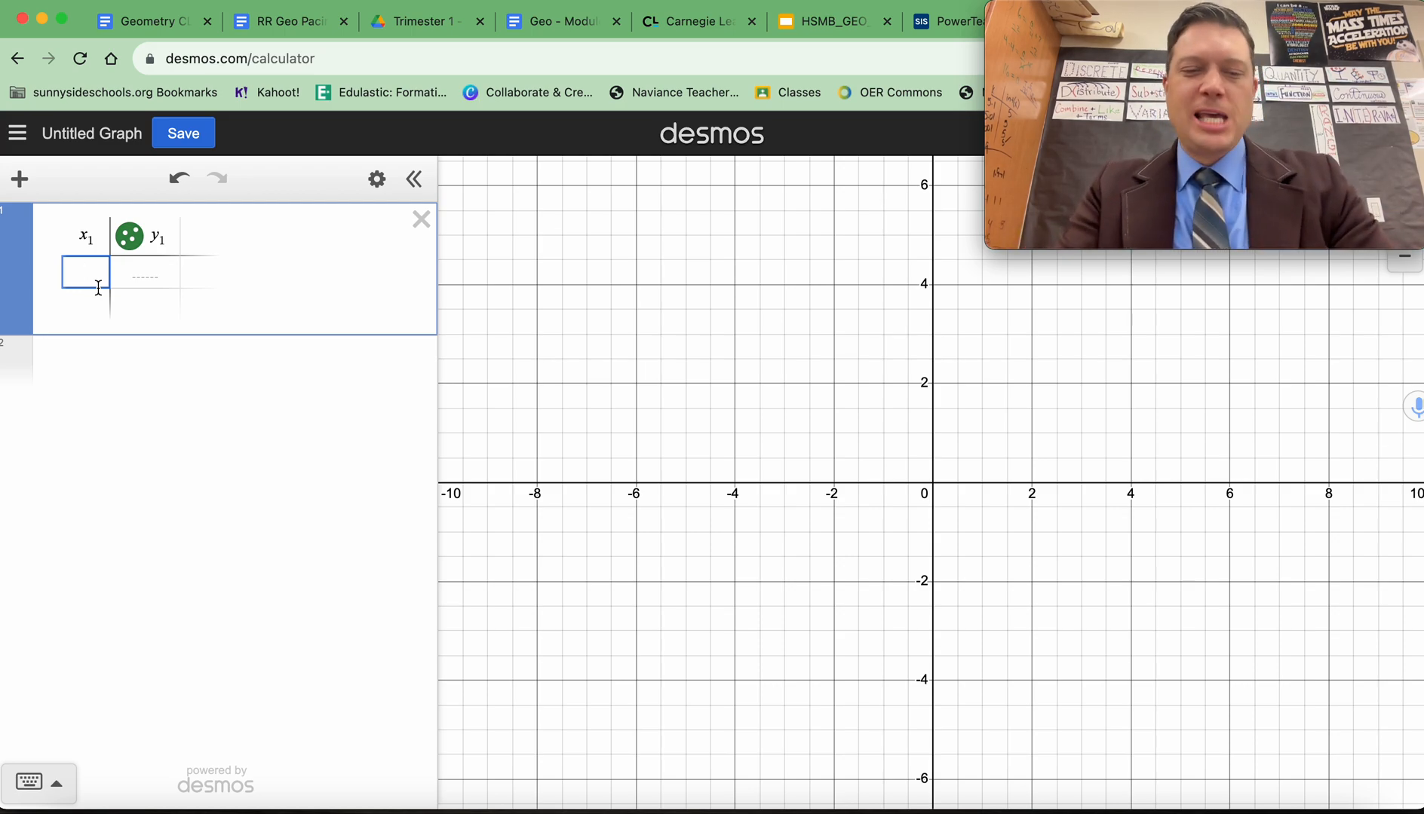
Fill the table's x₁ column with the values 4.2, 5.3, 5.6, 7.2, 8.4 and 9.1.
{"action": "type", "text": "4.2"}
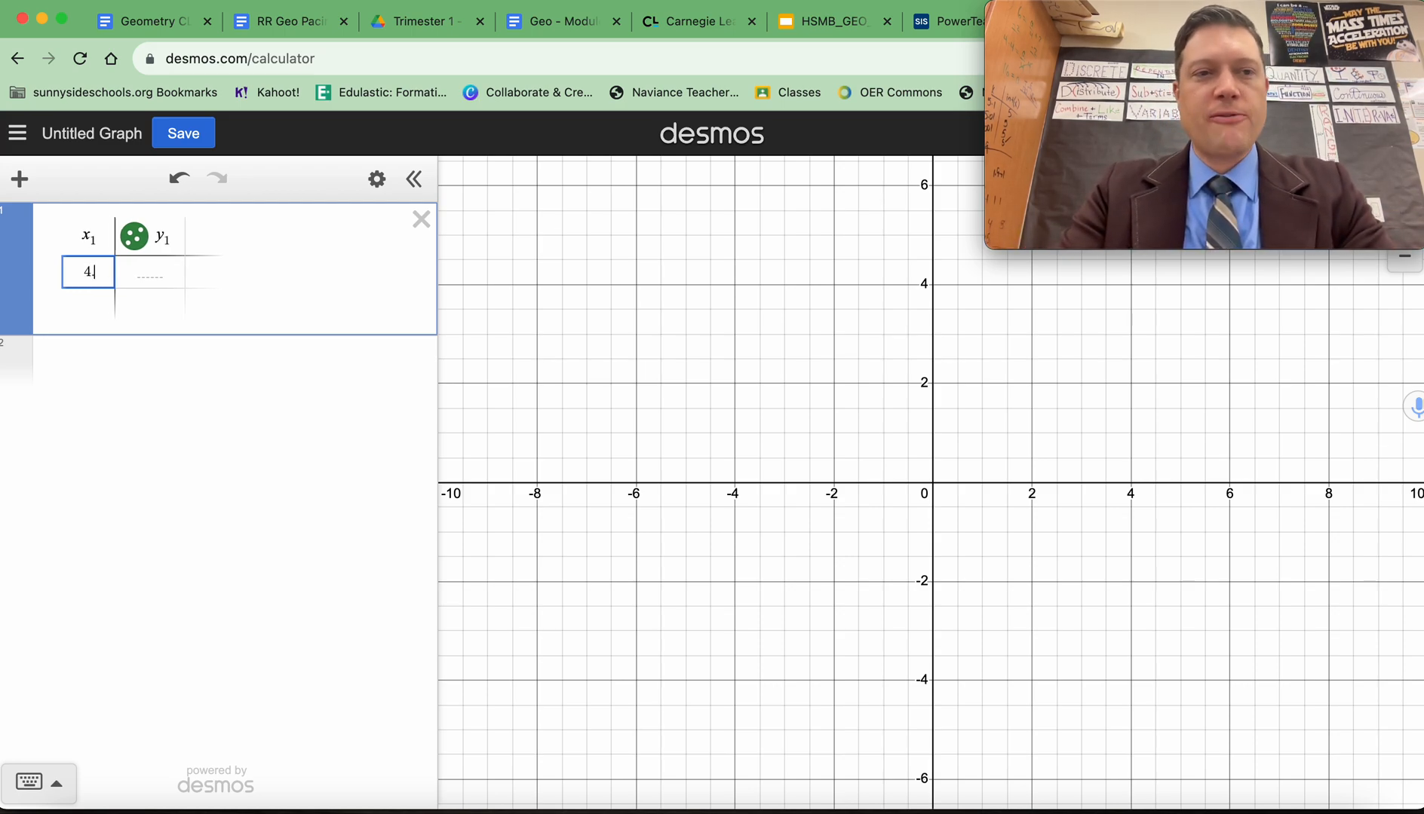
{"action": "key", "text": "Return"}
{"action": "type", "text": "5.3"}
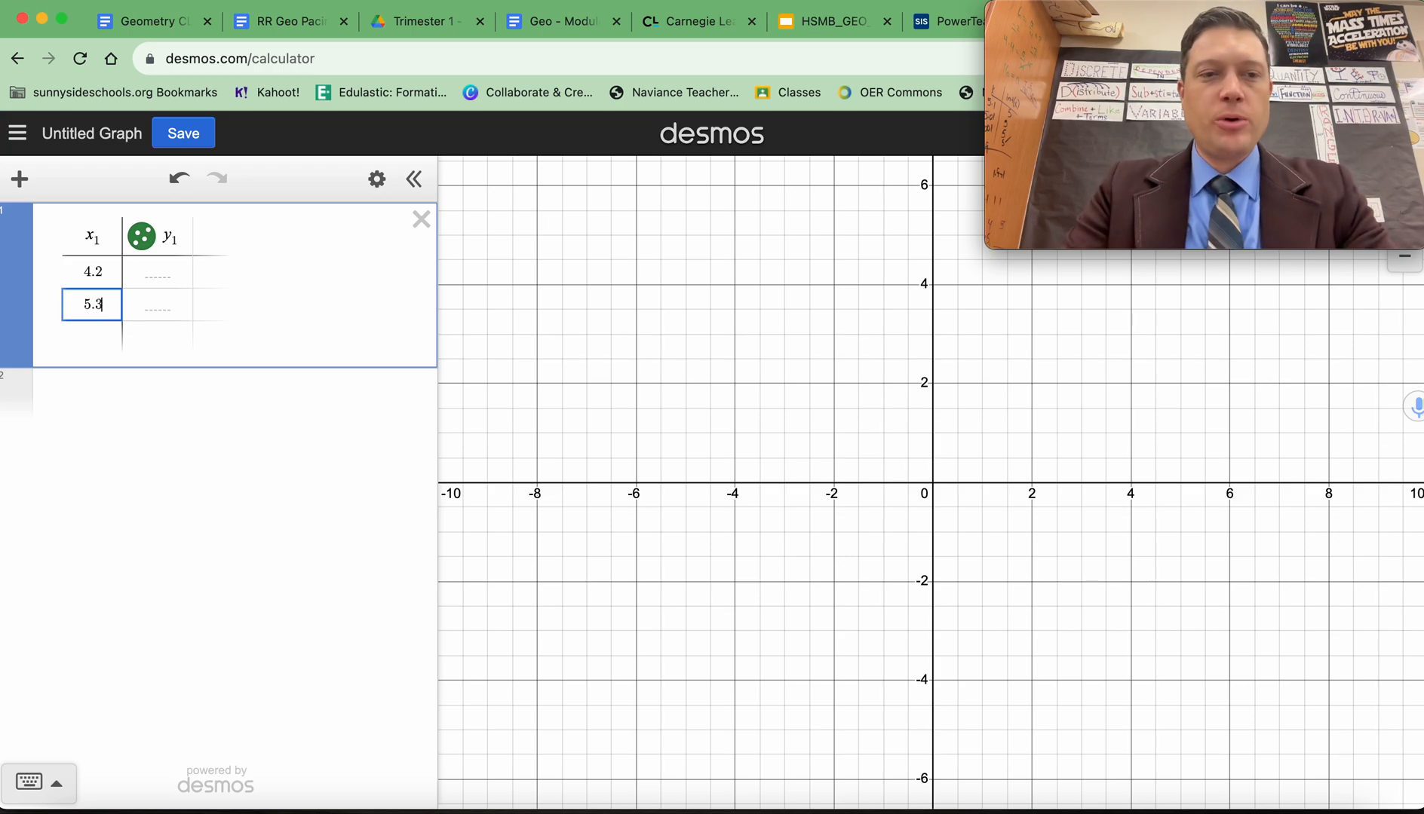
{"action": "key", "text": "Return"}
{"action": "type", "text": "5.6"}
{"action": "key", "text": "Return"}
{"action": "type", "text": "7.2"}
{"action": "key", "text": "Return"}
{"action": "type", "text": "8.4"}
{"action": "key", "text": "Return"}
{"action": "type", "text": "9"}
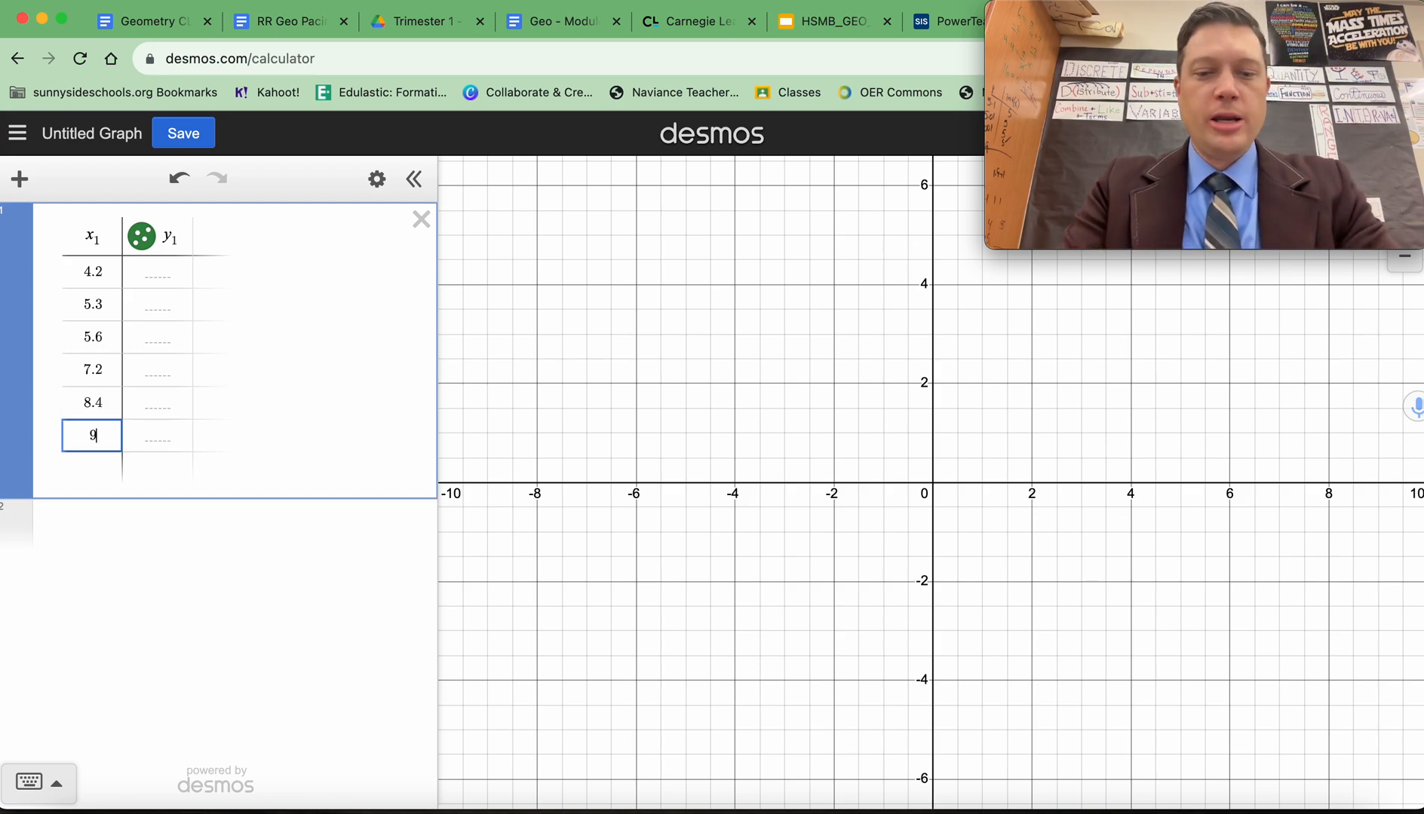
{"action": "type", "text": ".1"}
Try to rename the table's x₁ column heading as time, and restore the heading x₁.
{"action": "left_click", "coordinate": [172, 270]}
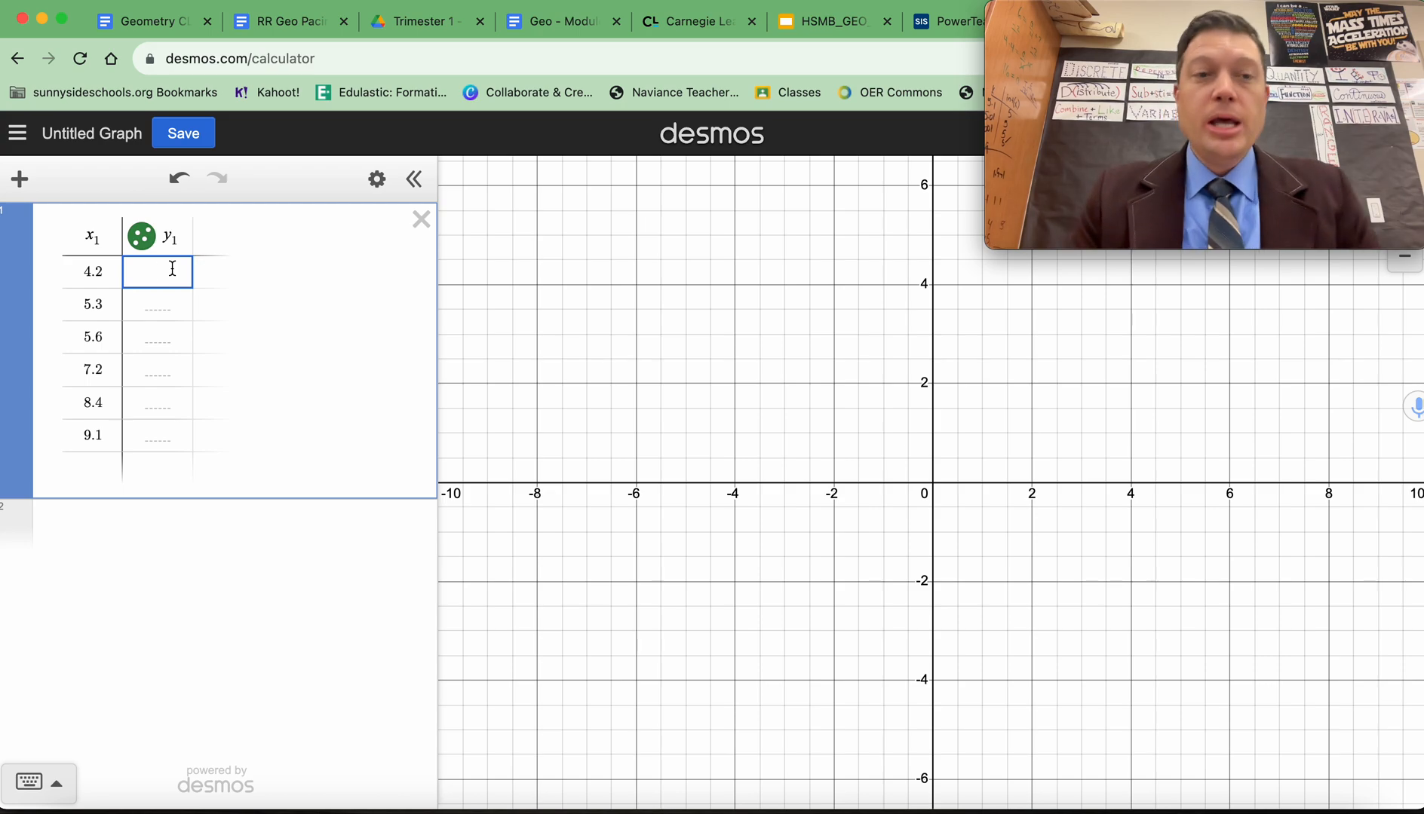
{"action": "left_click", "coordinate": [111, 235]}
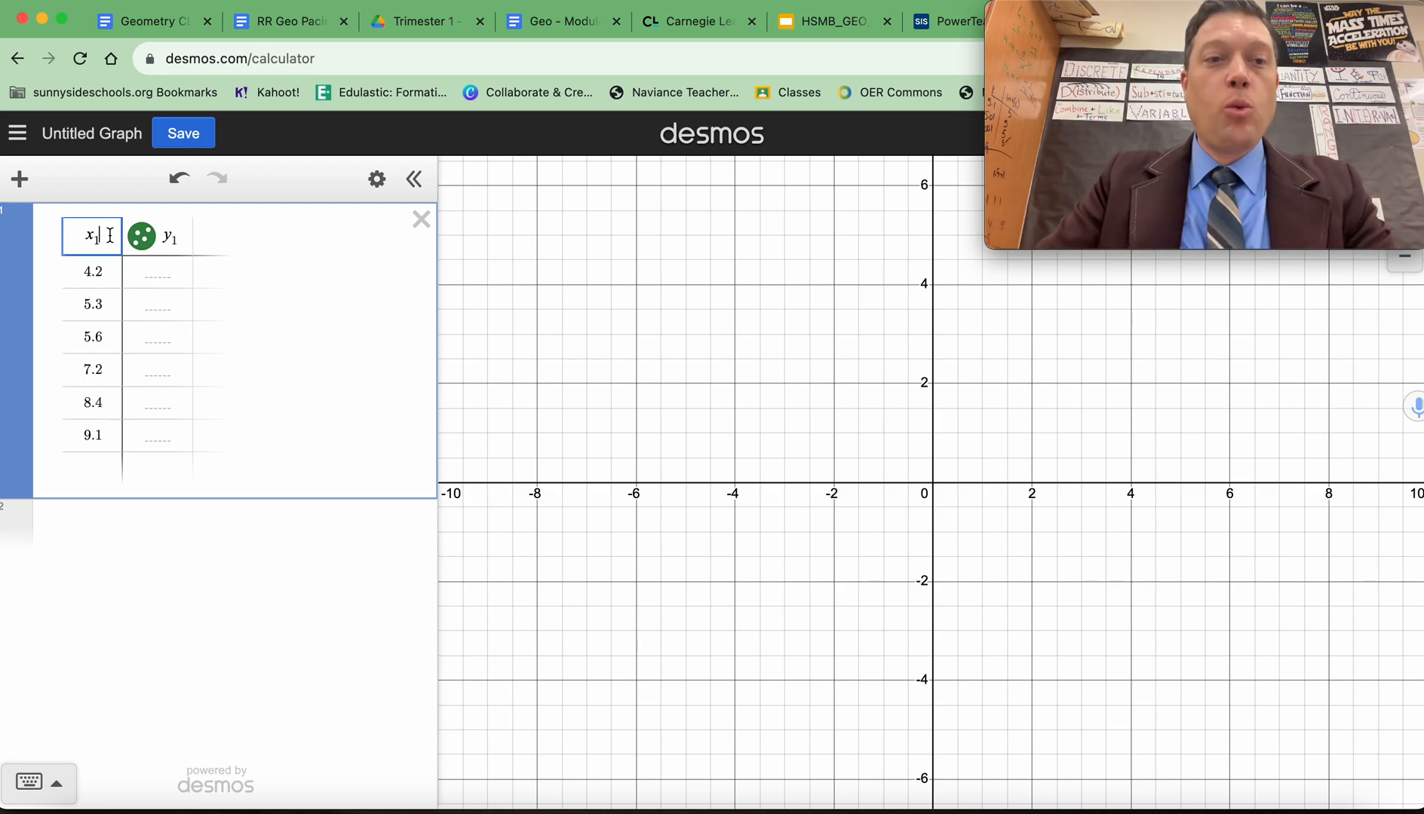
{"action": "key", "text": "BackSpace"}
{"action": "key", "text": "BackSpace"}
{"action": "type", "text": "time"}
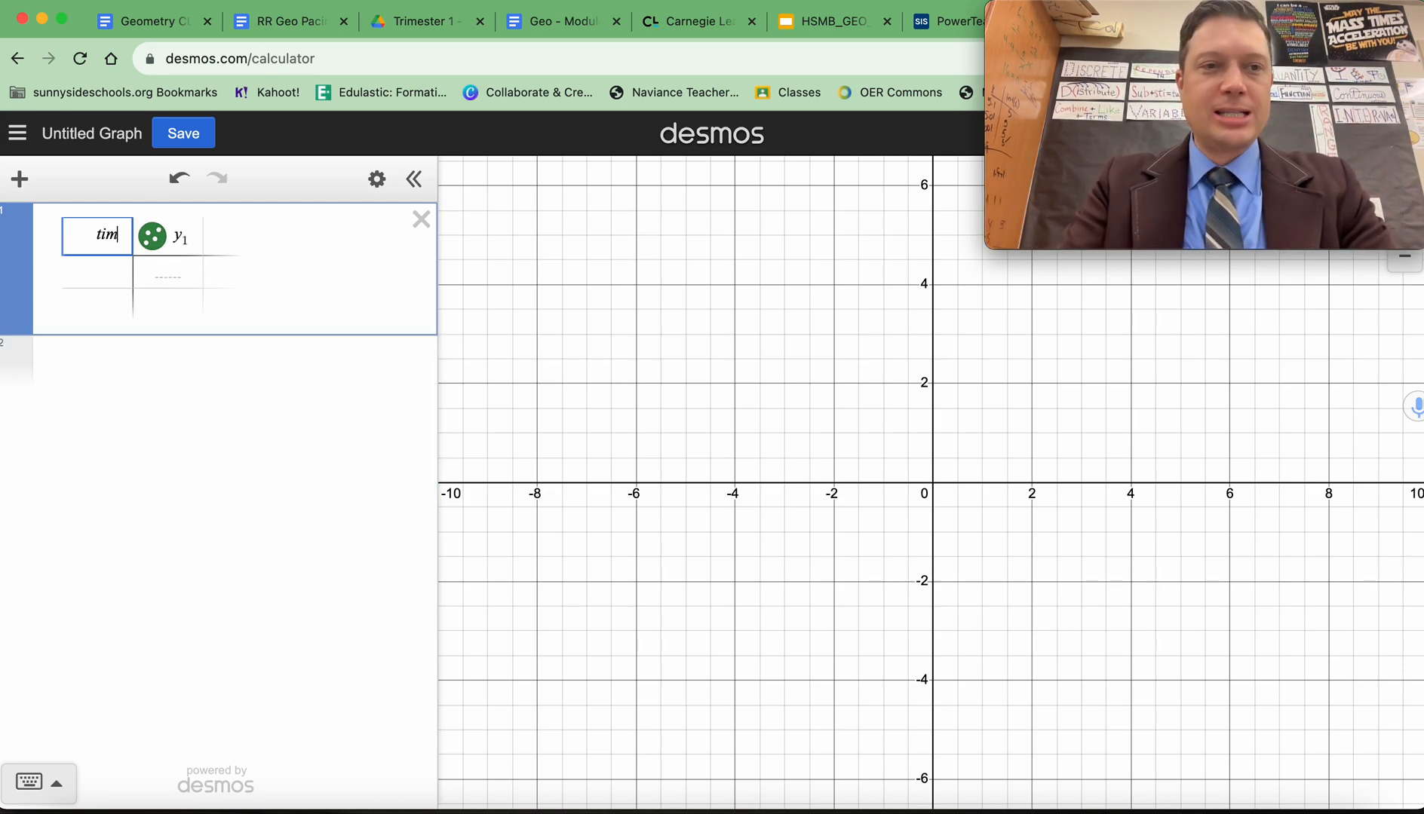
{"action": "key", "text": "BackSpace"}
{"action": "key", "text": "BackSpace"}
{"action": "key", "text": "BackSpace"}
{"action": "key", "text": "BackSpace"}
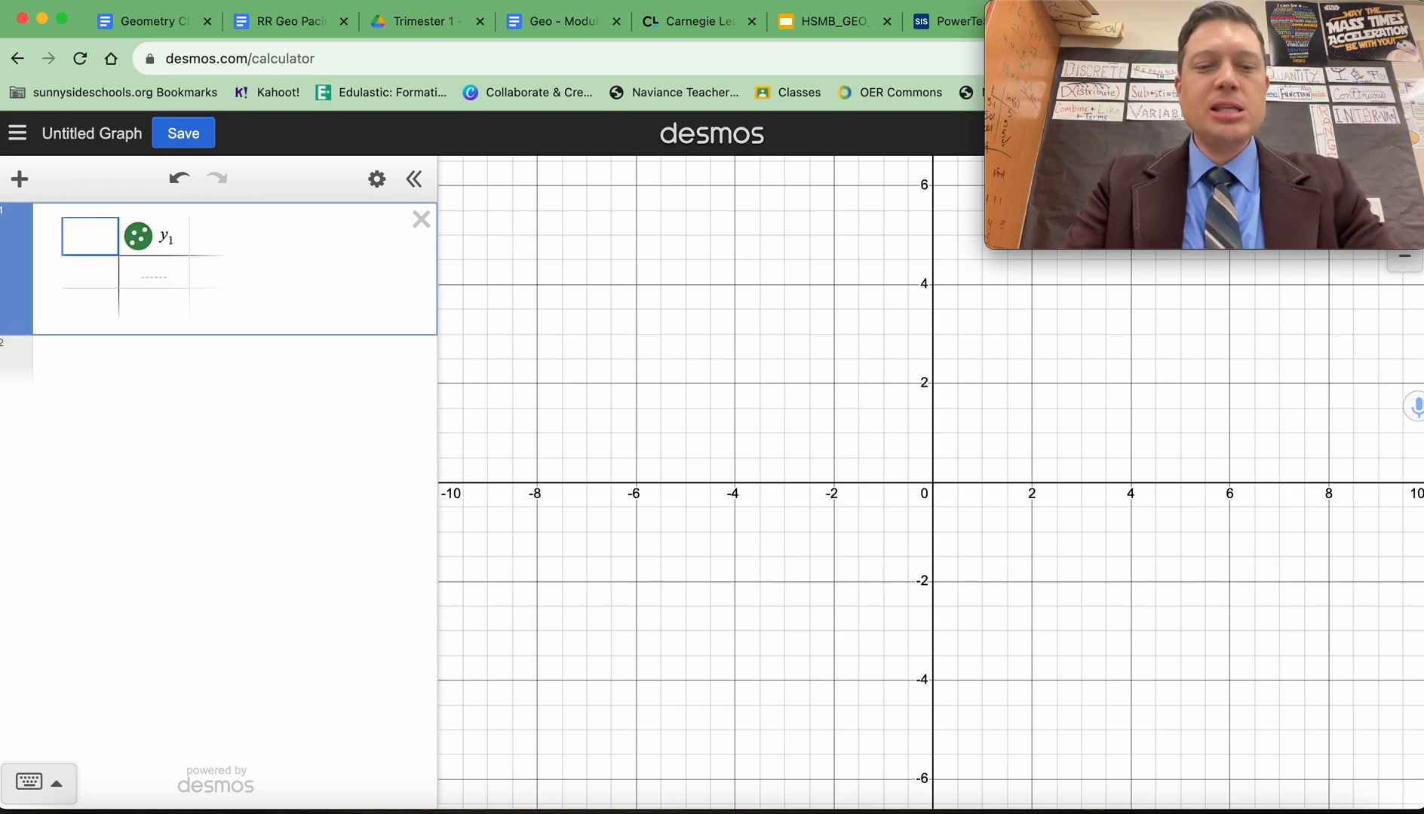
{"action": "type", "text": "x1"}
{"action": "key", "text": "Tab"}
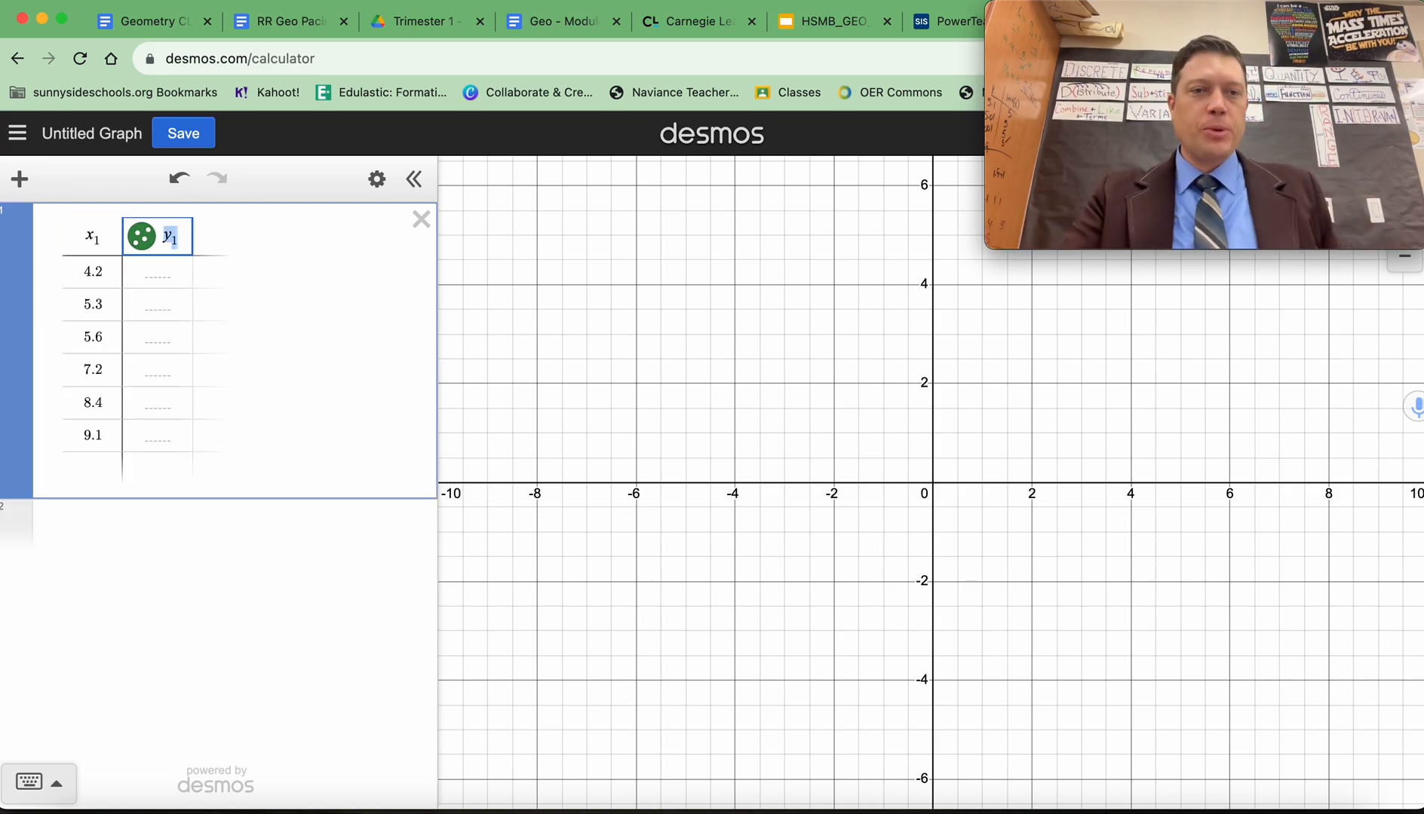
Enter 21.1, 21.4 and 22.52 in the y₁ column for the x₁ values 4.2, 5.3 and 5.6.
{"action": "left_click", "coordinate": [152, 272]}
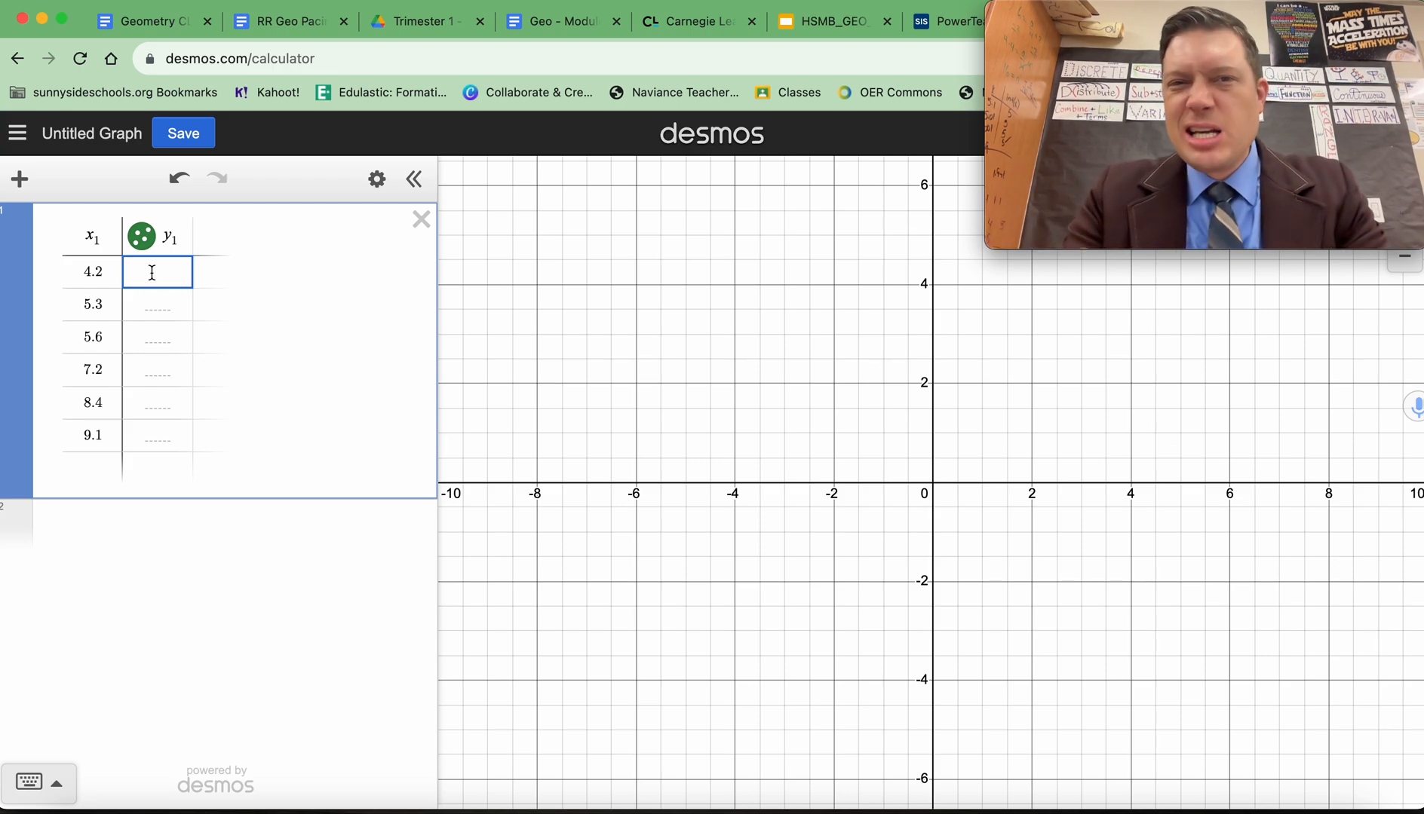
{"action": "type", "text": "21.1"}
{"action": "key", "text": "Return"}
{"action": "type", "text": "21.4"}
{"action": "key", "text": "Return"}
{"action": "type", "text": "22.523.6"}
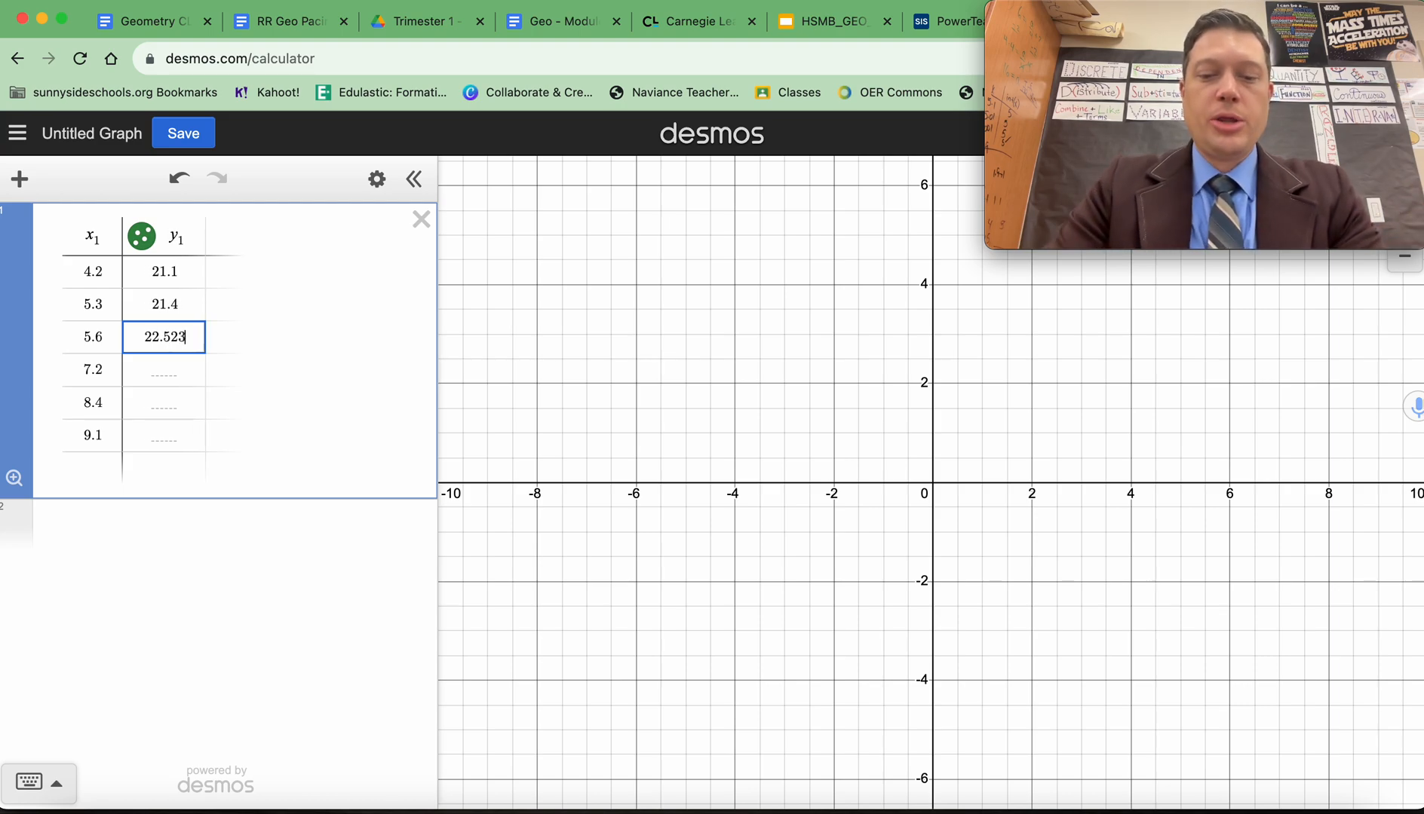
{"action": "key", "text": "BackSpace"}
{"action": "key", "text": "BackSpace"}
{"action": "key", "text": "BackSpace"}
{"action": "key", "text": "Return"}
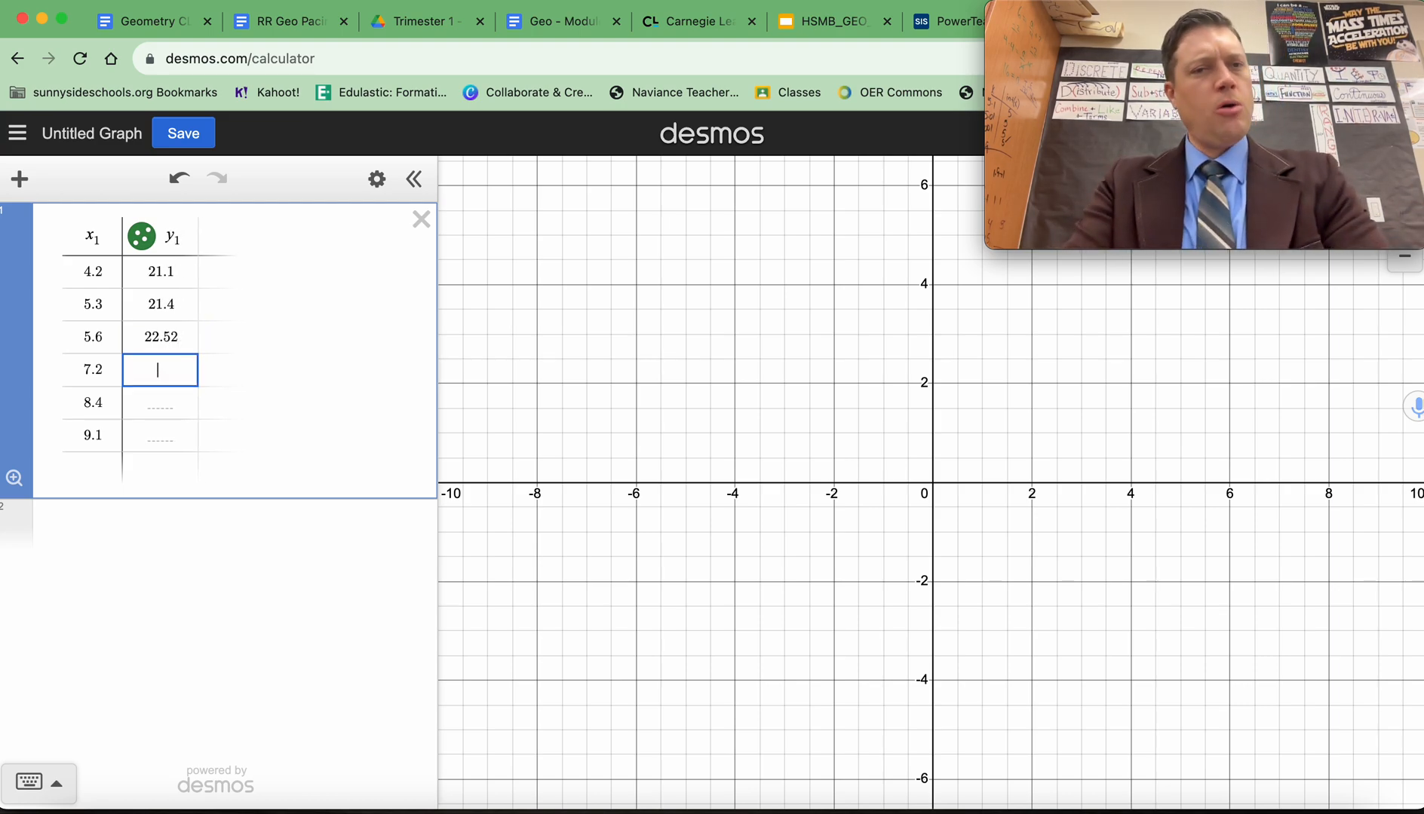
Complete the y₁ column with 23.5, 23.7 and 24.1 for the x₁ values 7.2, 8.4 and 9.1.
{"action": "type", "text": "23"}
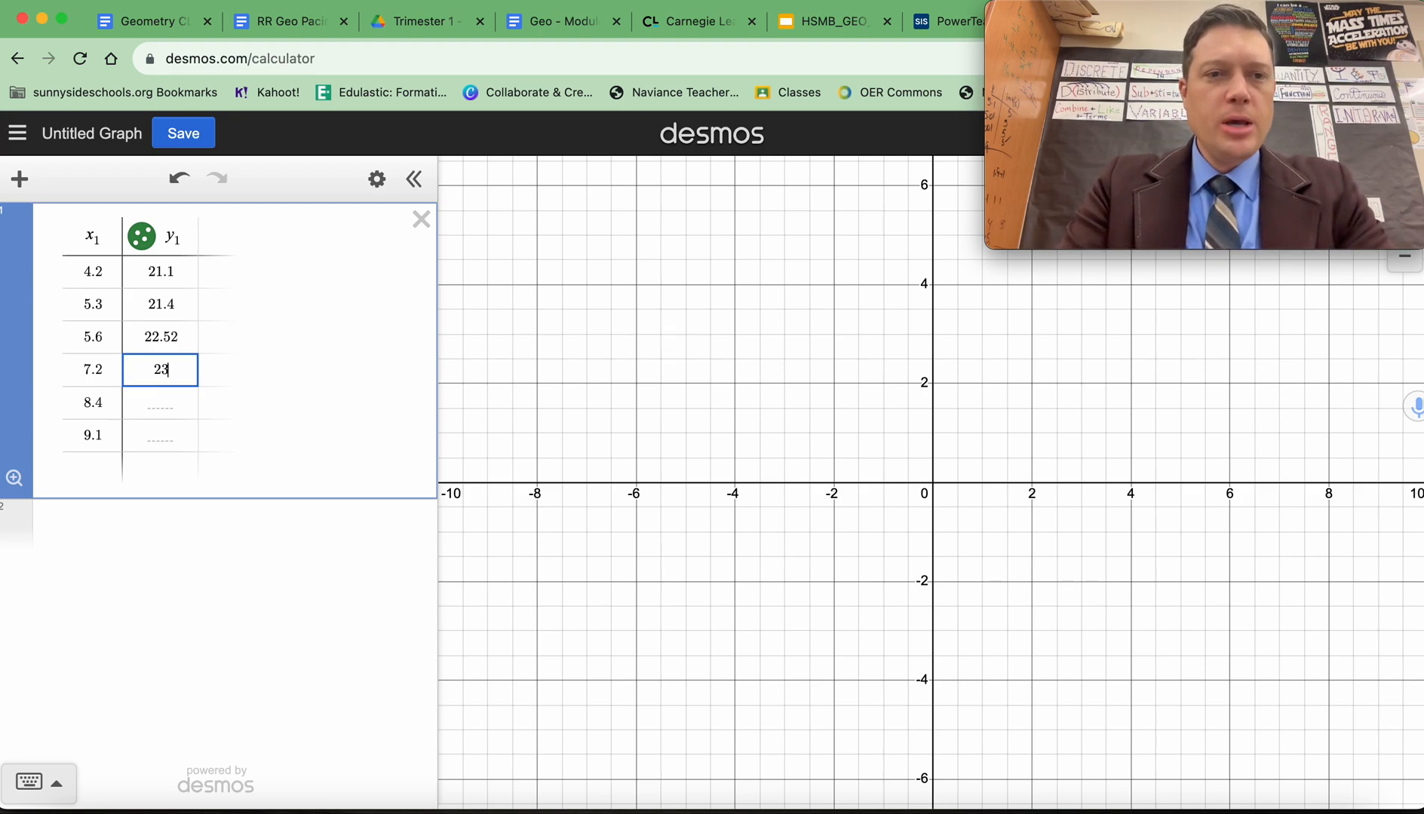
{"action": "type", "text": ".5"}
{"action": "key", "text": "Return"}
{"action": "type", "text": "23.7"}
{"action": "key", "text": "Return"}
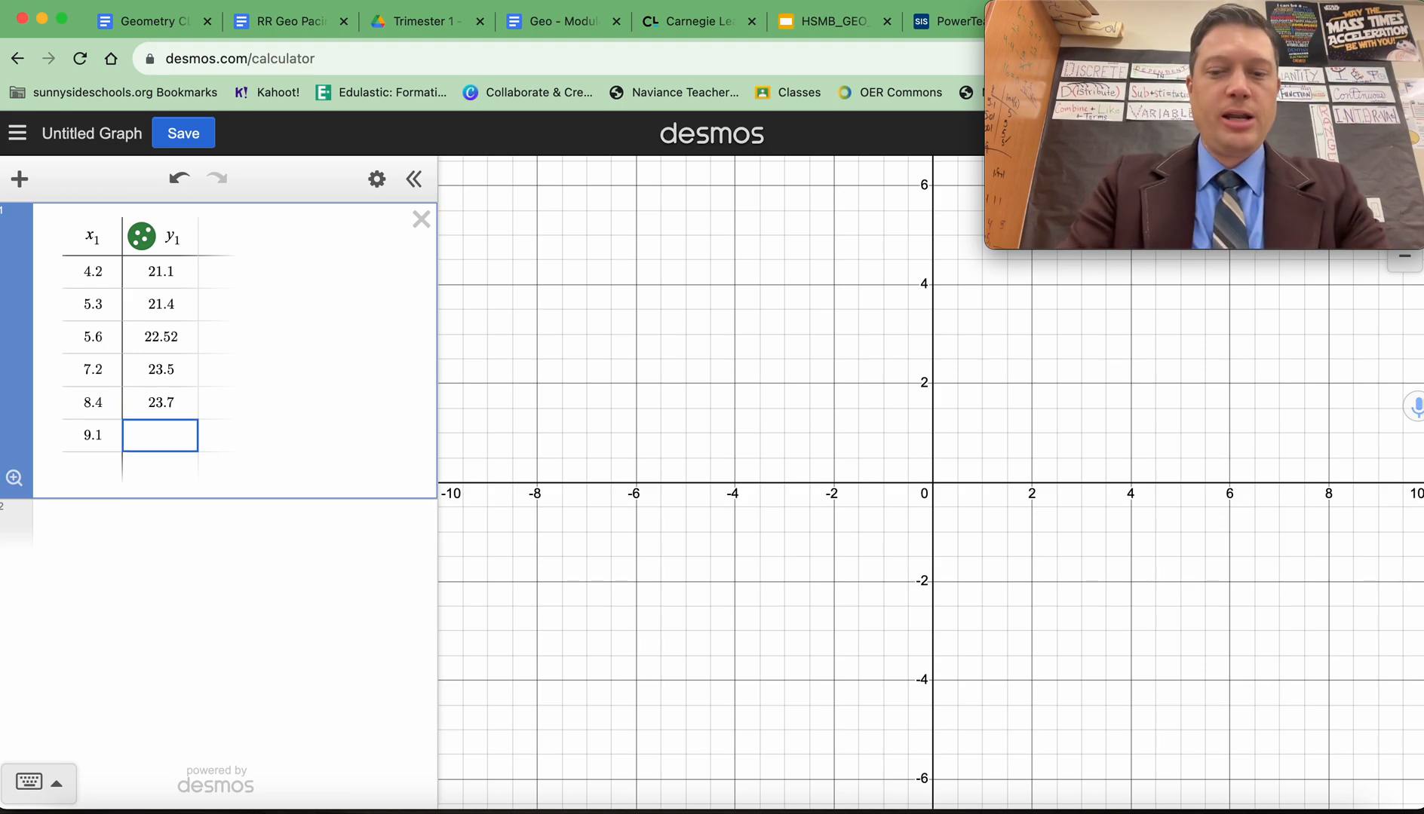
{"action": "type", "text": "24.1"}
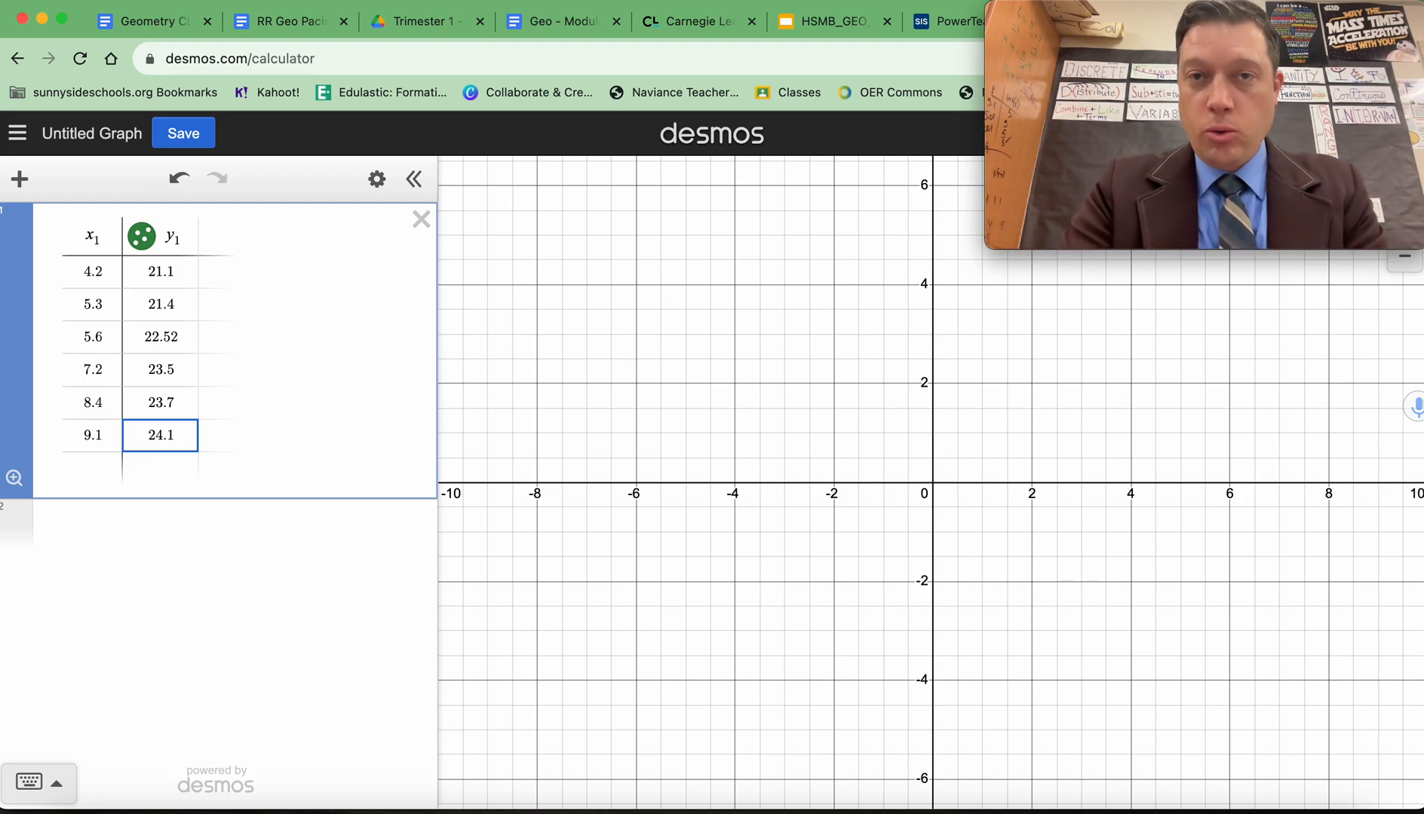
Pan the graph to bring all the plotted data points into view.
{"action": "left_click_drag", "start_coordinate": [1088, 381], "coordinate": [874, 543]}
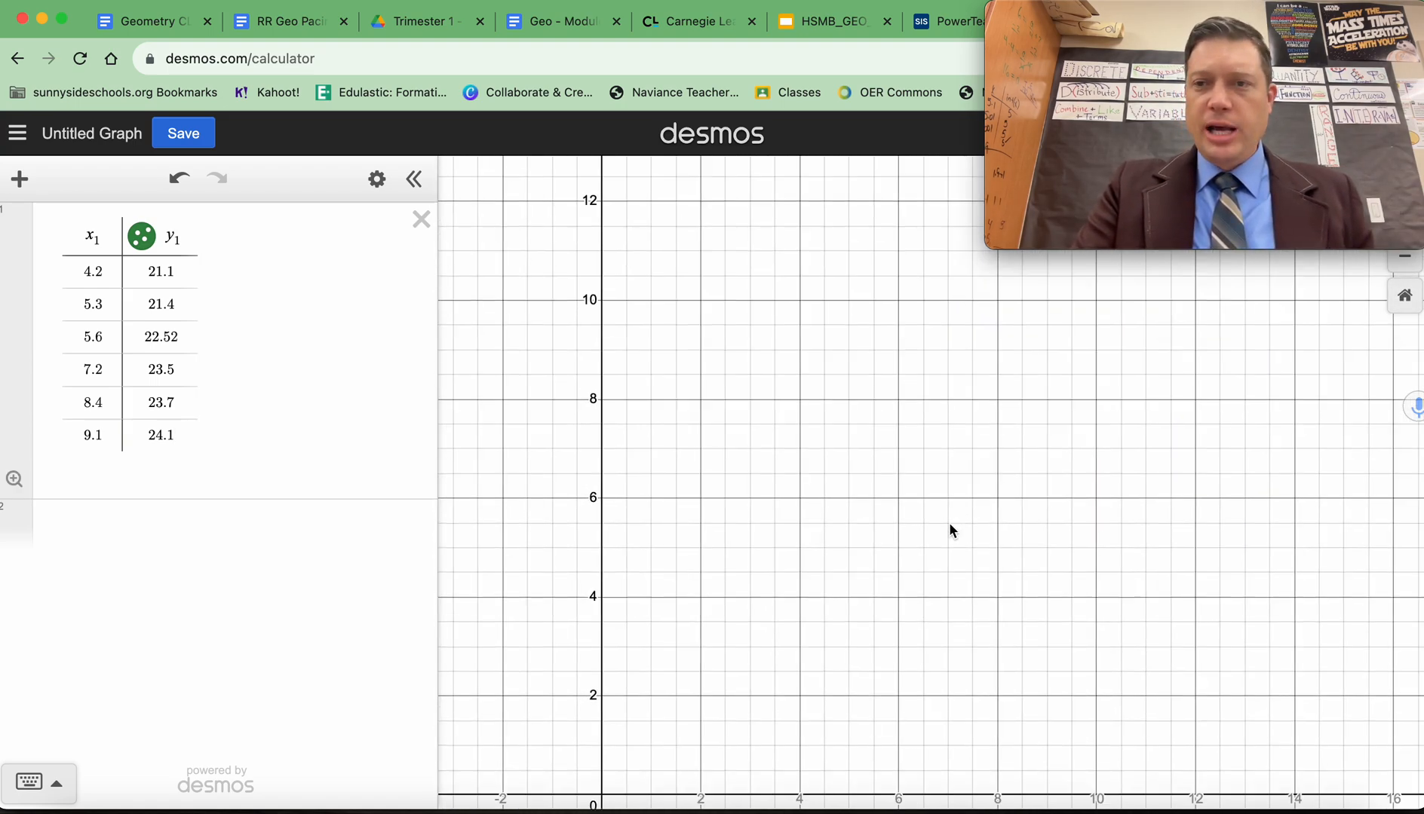
{"action": "left_click_drag", "start_coordinate": [883, 490], "coordinate": [1062, 643]}
{"action": "left_click_drag", "start_coordinate": [1122, 423], "coordinate": [829, 601]}
{"action": "left_click_drag", "start_coordinate": [772, 492], "coordinate": [1016, 541]}
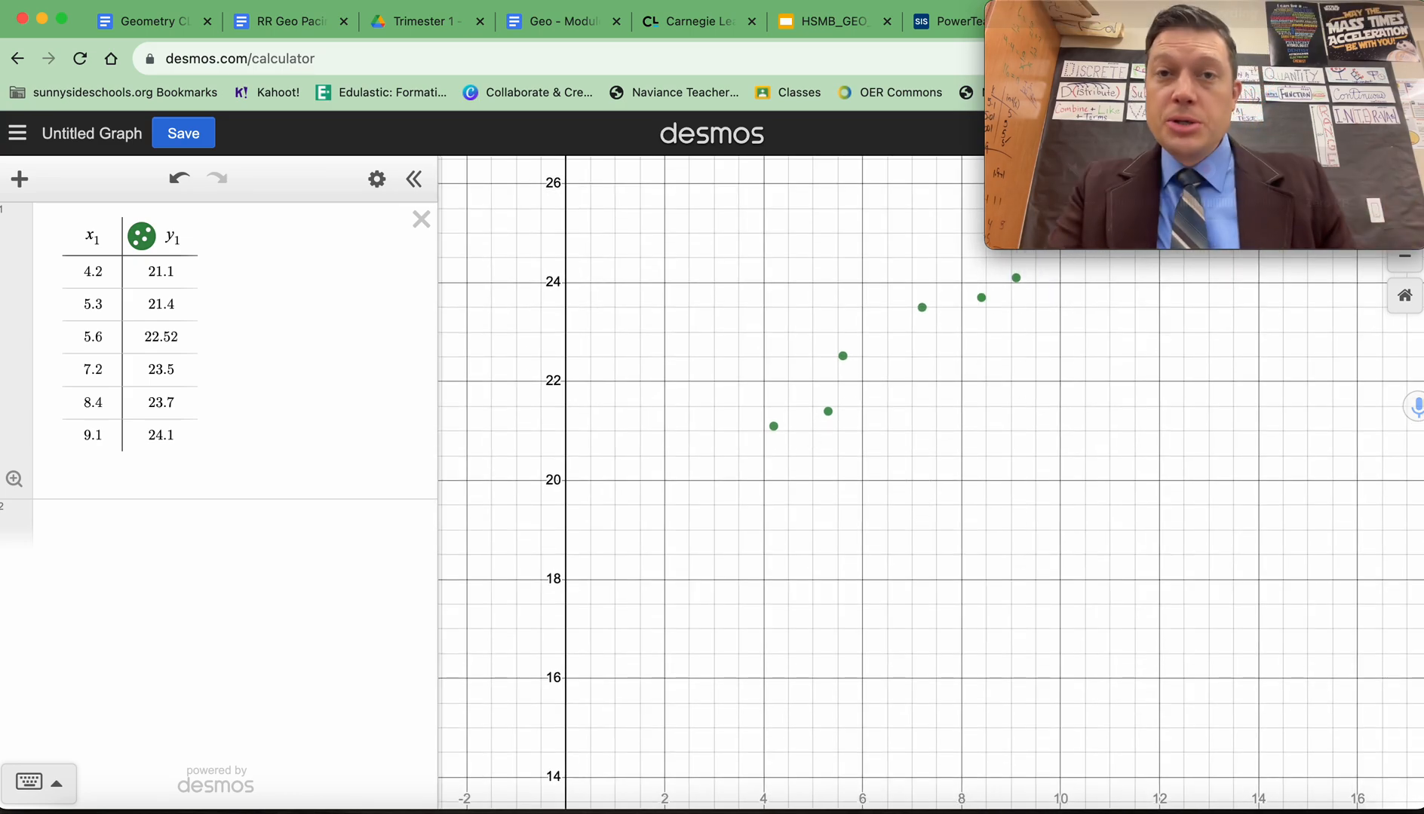
Set the graph's x-axis range from −1 to 11.
{"action": "left_click_drag", "start_coordinate": [1162, 16], "coordinate": [228, 546]}
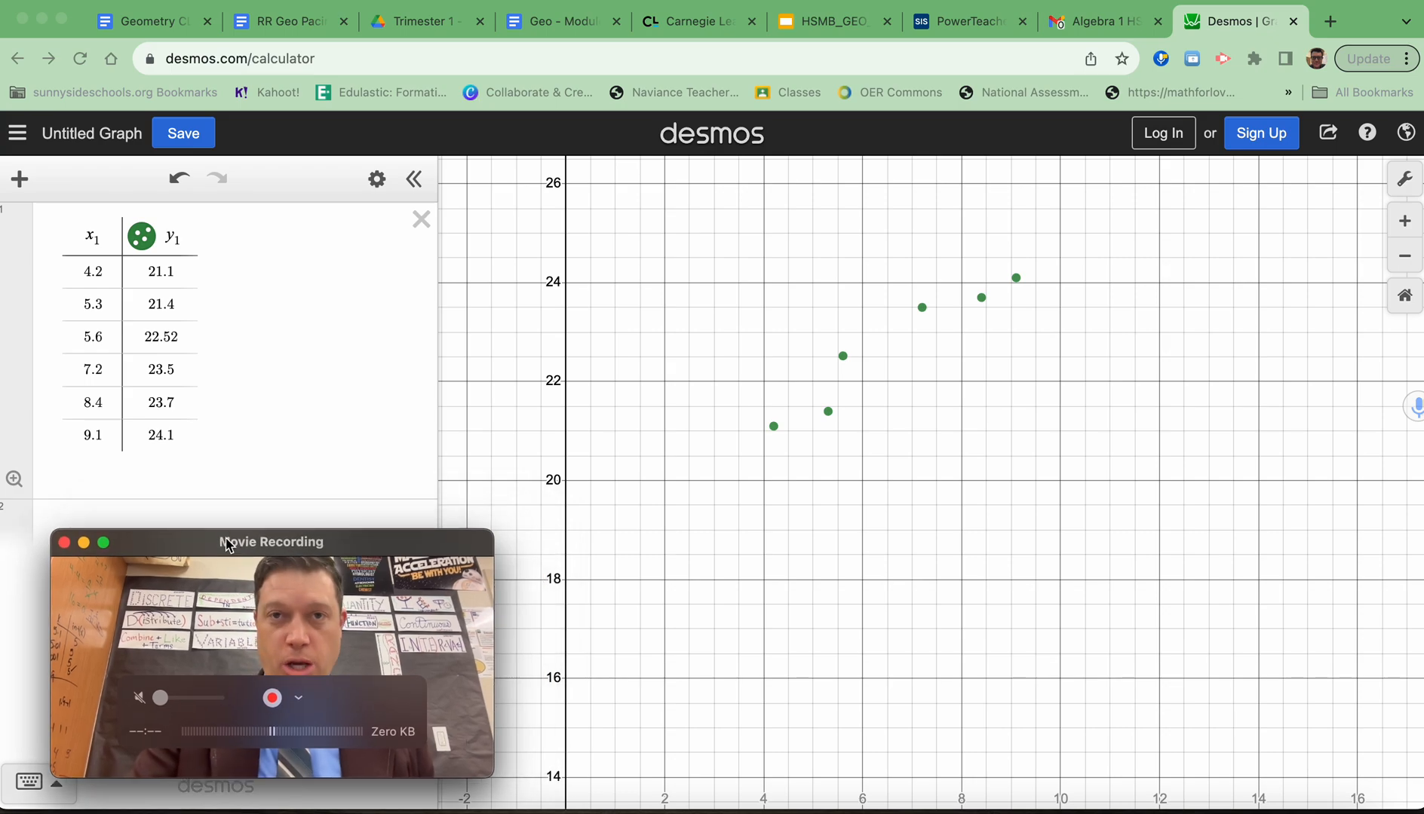
{"action": "left_click", "coordinate": [1405, 179]}
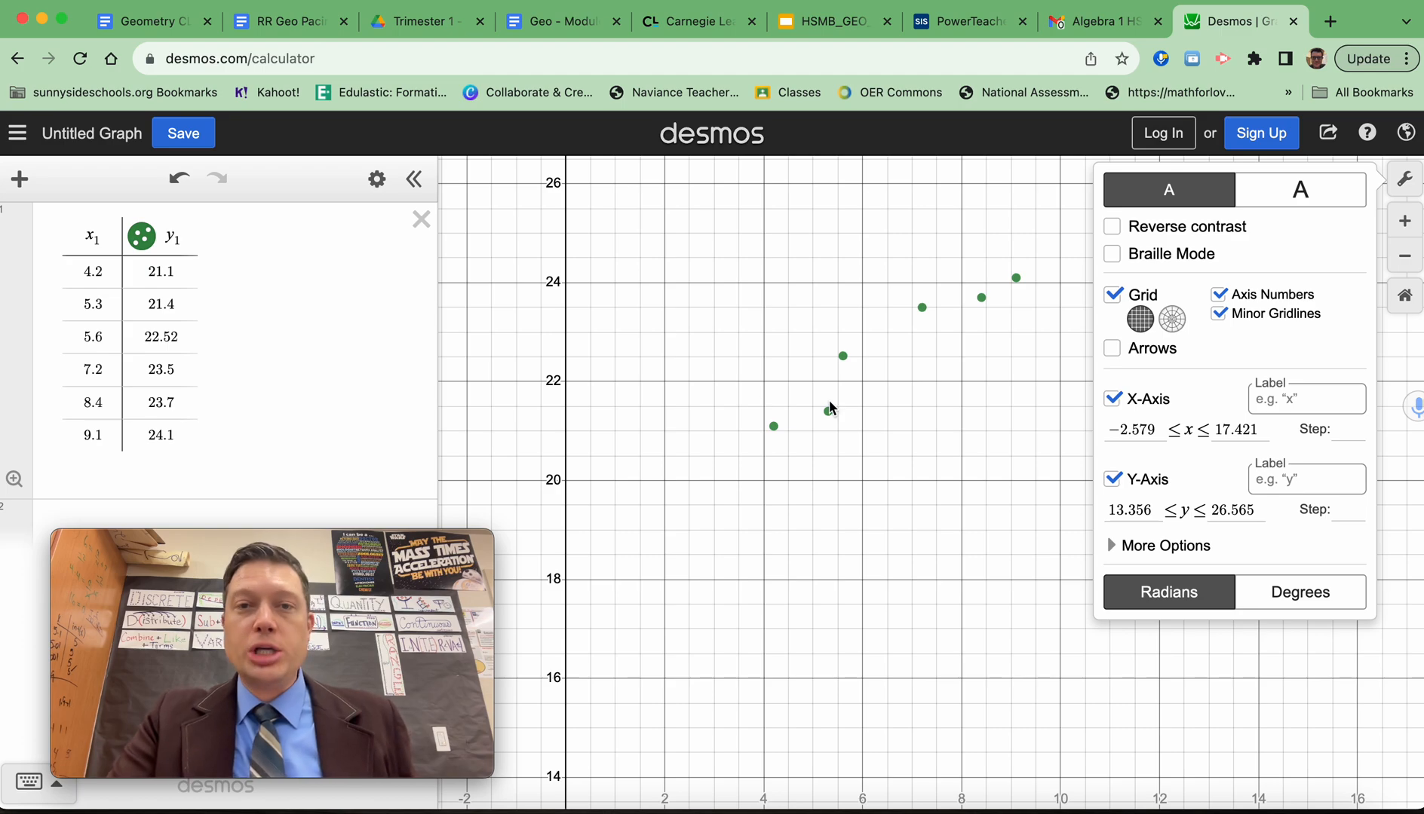
{"action": "left_click", "coordinate": [1150, 429]}
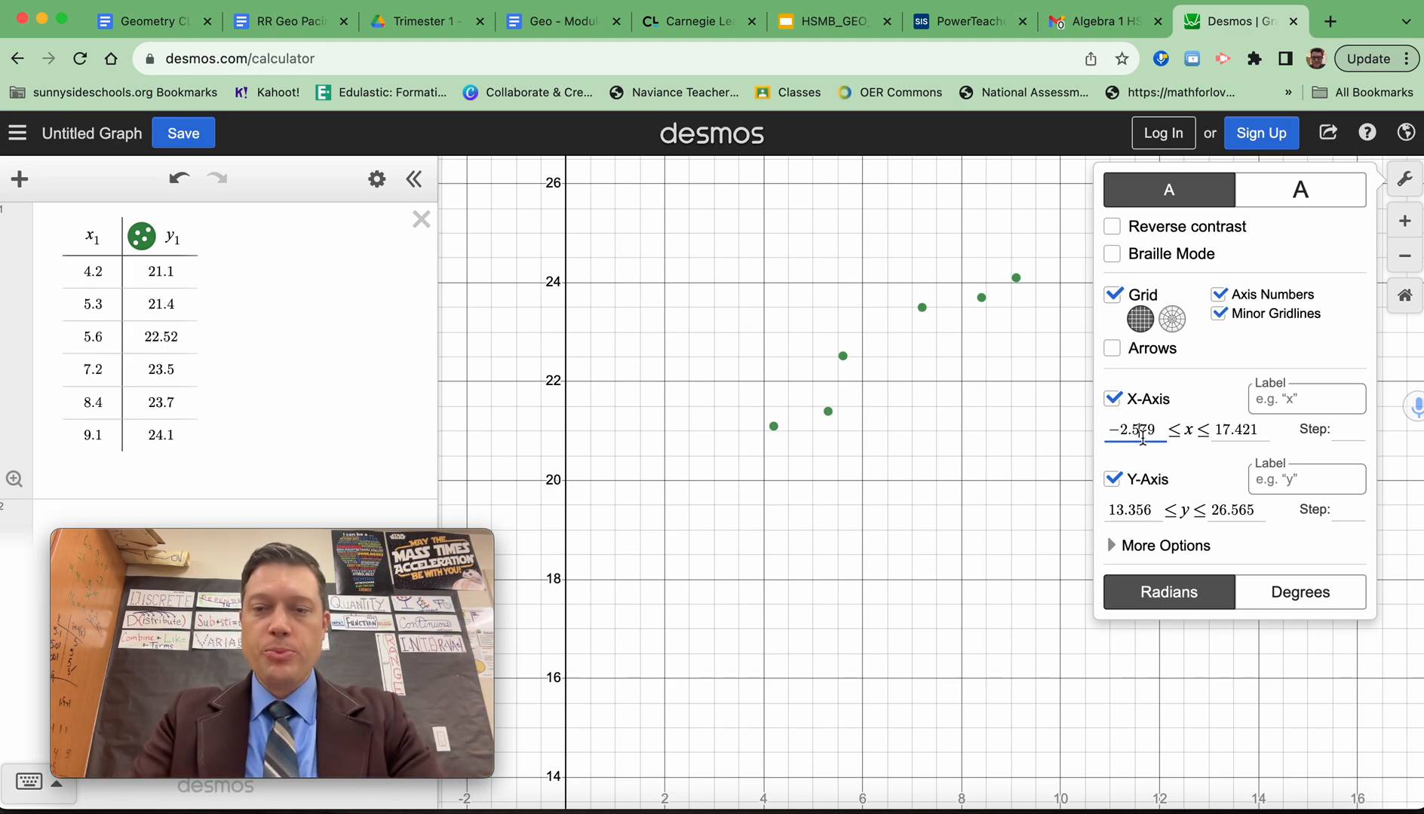
{"action": "left_click", "coordinate": [1153, 428]}
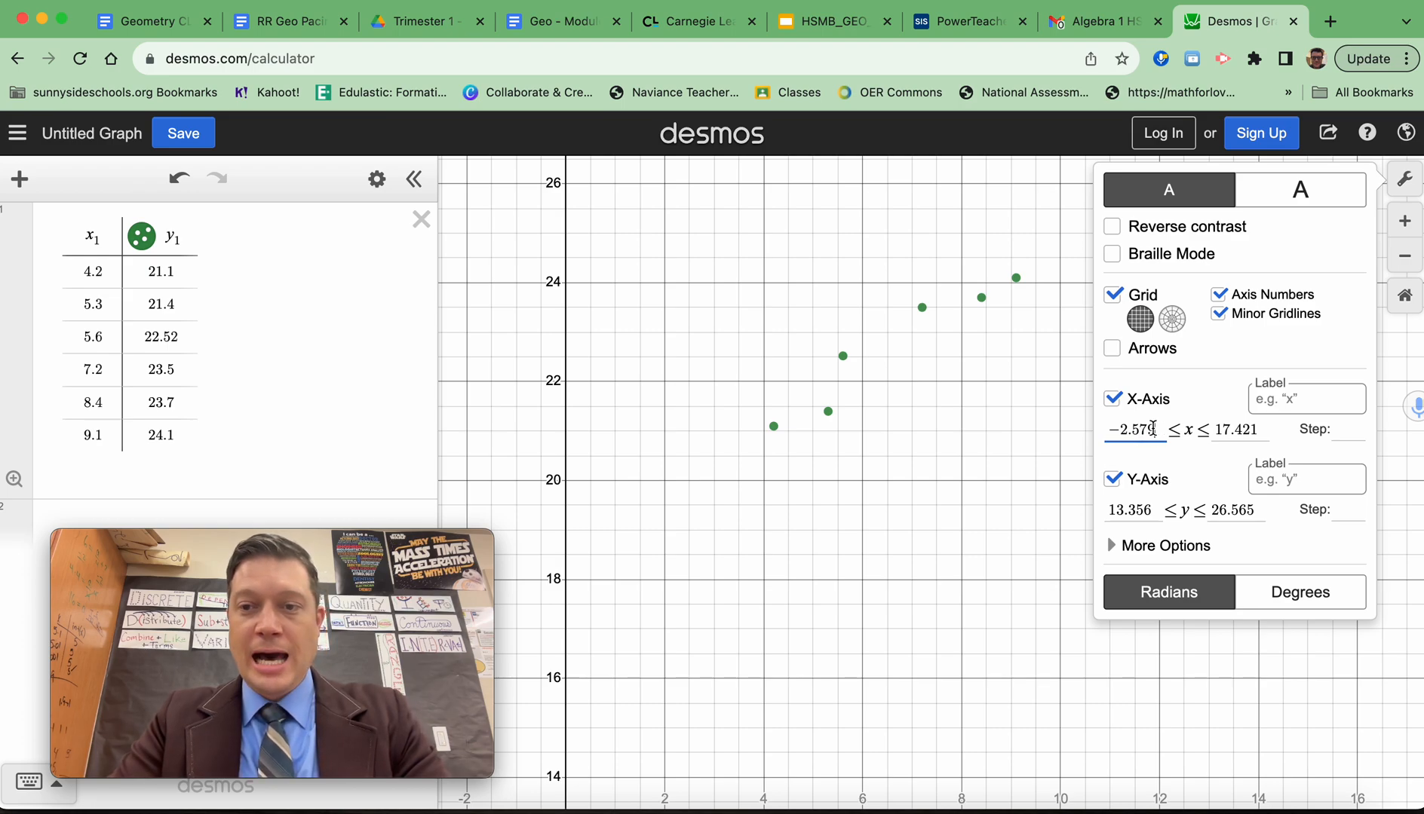
{"action": "key", "text": "BackSpace"}
{"action": "key", "text": "BackSpace"}
{"action": "key", "text": "BackSpace"}
{"action": "key", "text": "BackSpace"}
{"action": "key", "text": "BackSpace"}
{"action": "type", "text": "1"}
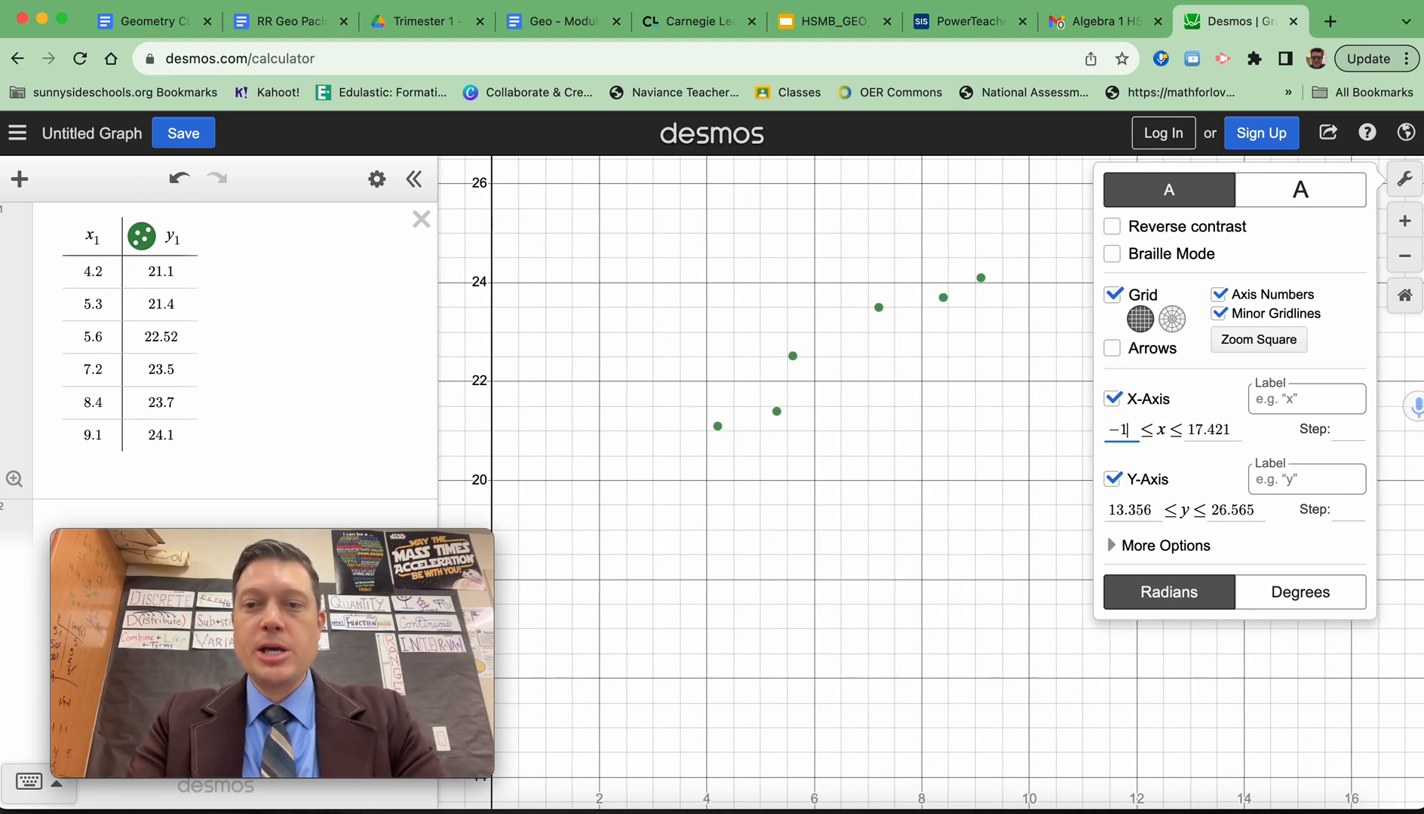
{"action": "left_click", "coordinate": [1237, 428]}
{"action": "key", "text": "BackSpace"}
{"action": "key", "text": "BackSpace"}
{"action": "key", "text": "BackSpace"}
{"action": "key", "text": "BackSpace"}
{"action": "key", "text": "BackSpace"}
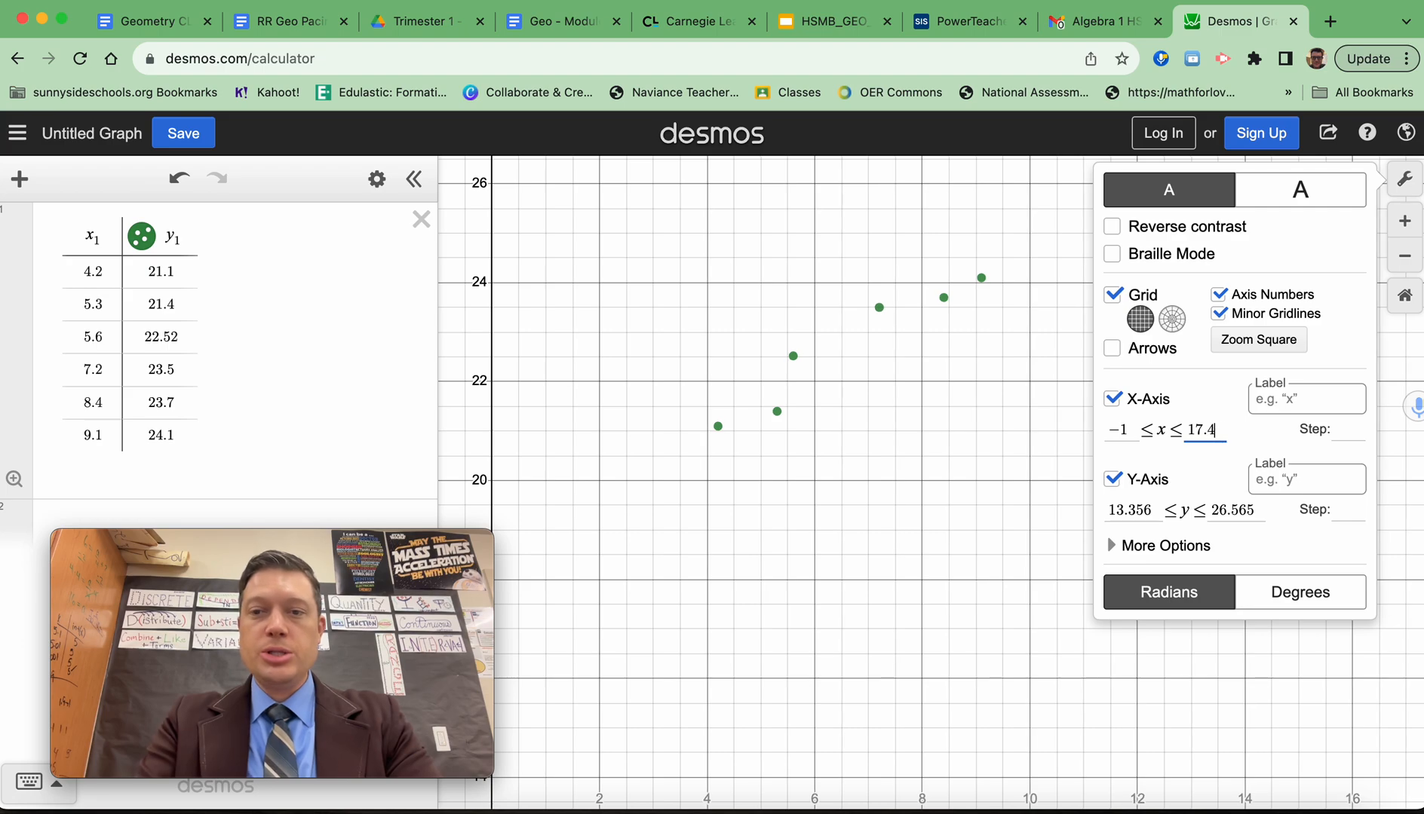
{"action": "type", "text": "11"}
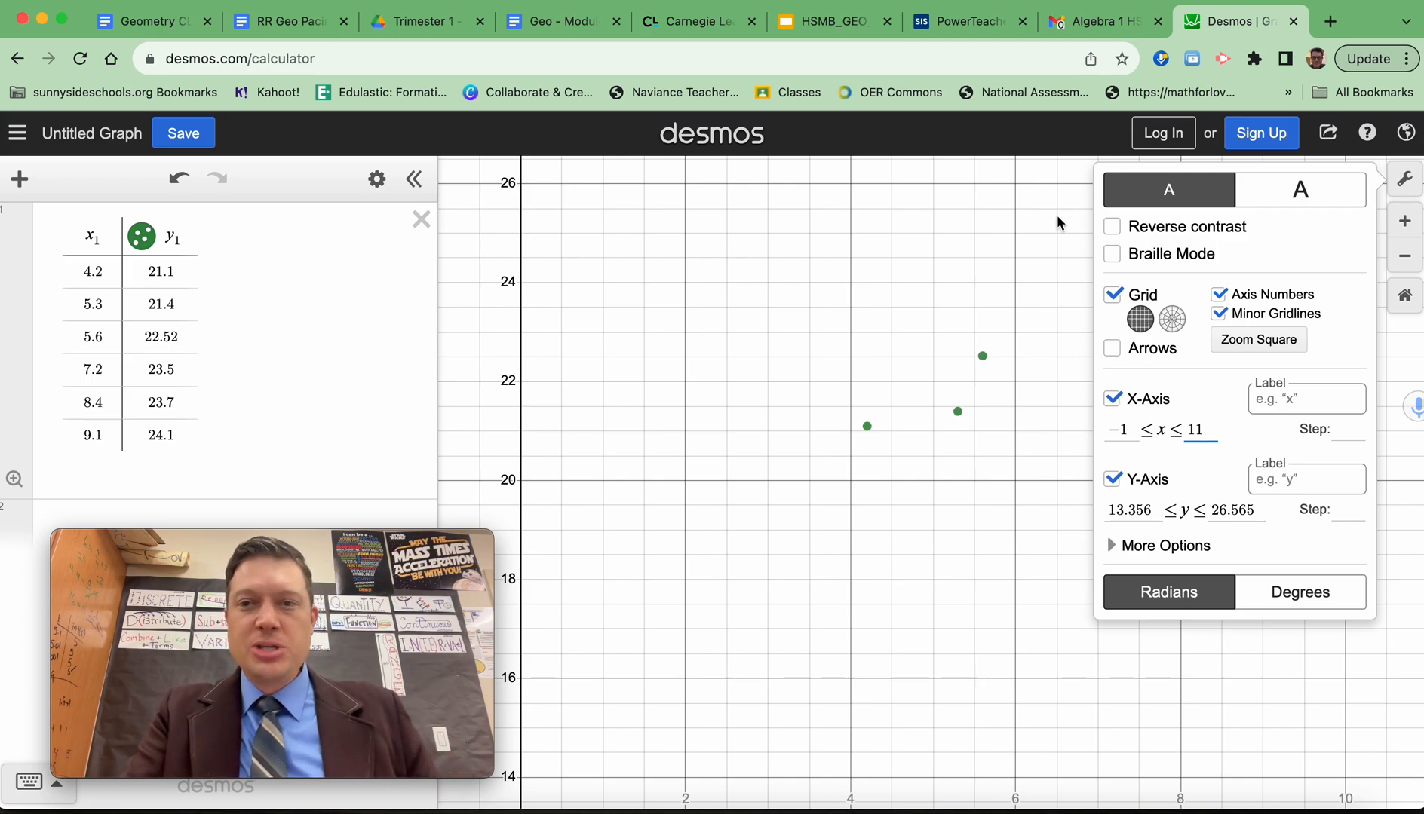
{"action": "left_click", "coordinate": [1401, 197]}
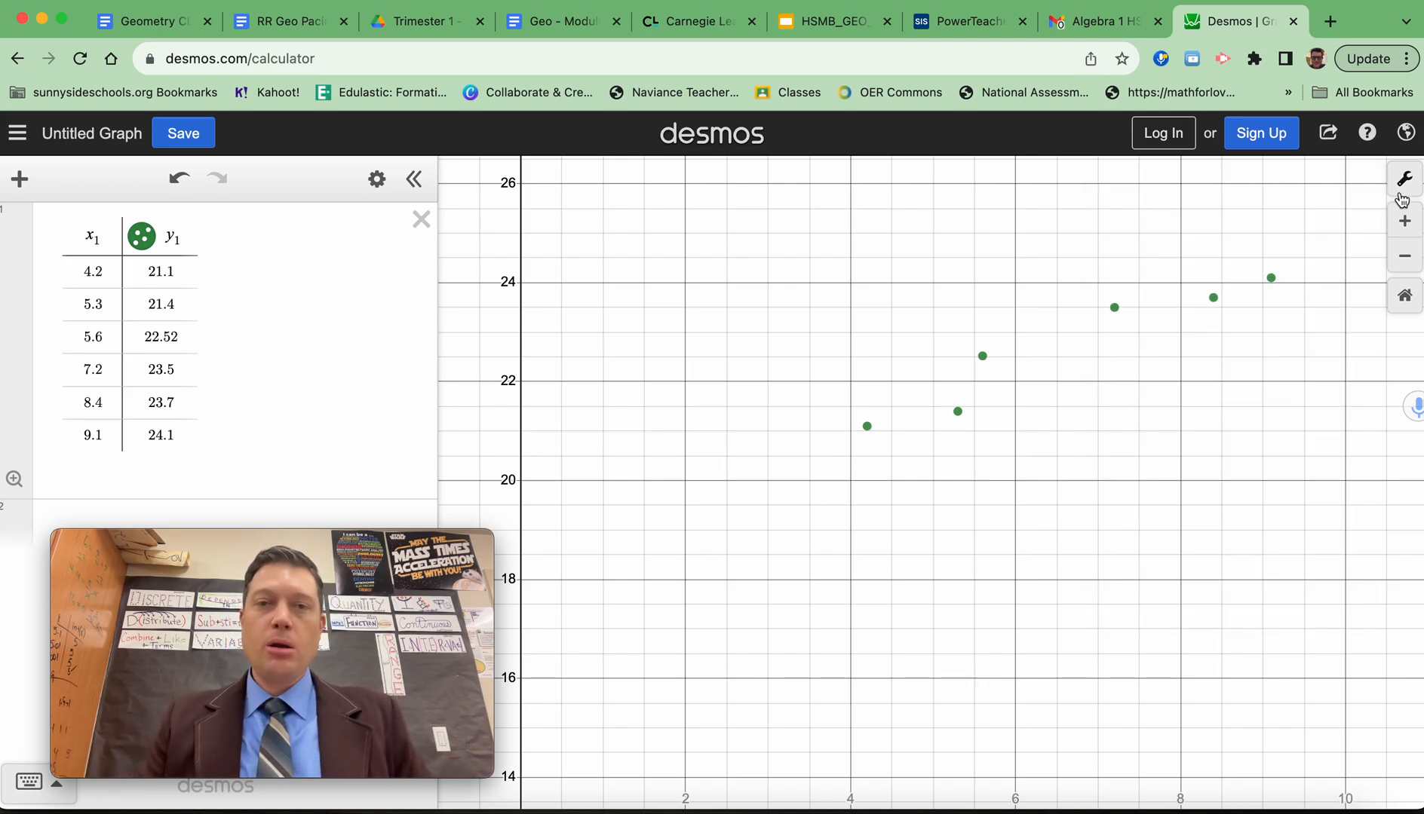
Set the y-axis minimum to −2 and switch the graph display to the larger text size.
{"action": "left_click", "coordinate": [1407, 181]}
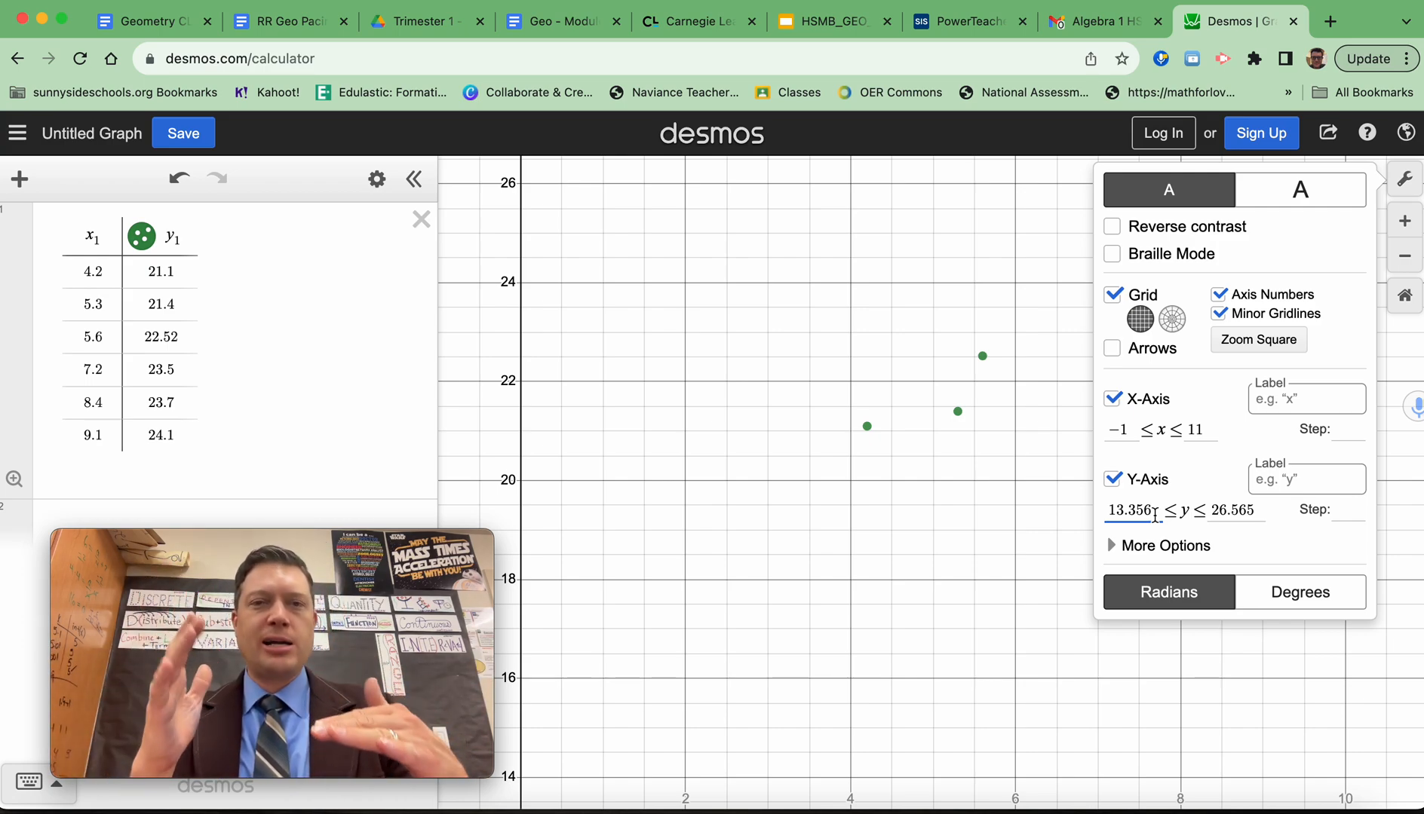
{"action": "key", "text": "BackSpace"}
{"action": "key", "text": "BackSpace"}
{"action": "key", "text": "BackSpace"}
{"action": "key", "text": "BackSpace"}
{"action": "key", "text": "BackSpace"}
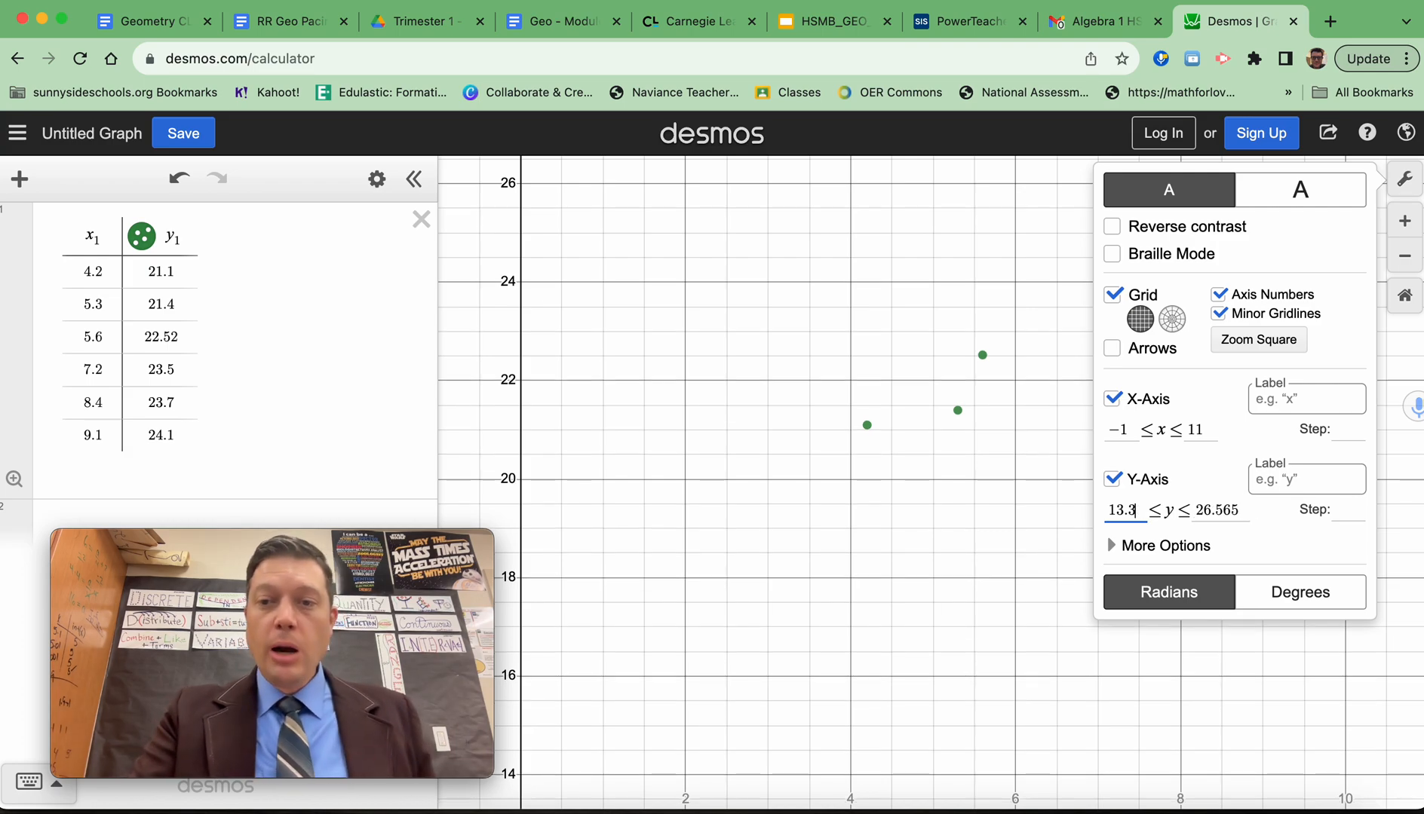
{"action": "type", "text": "-2"}
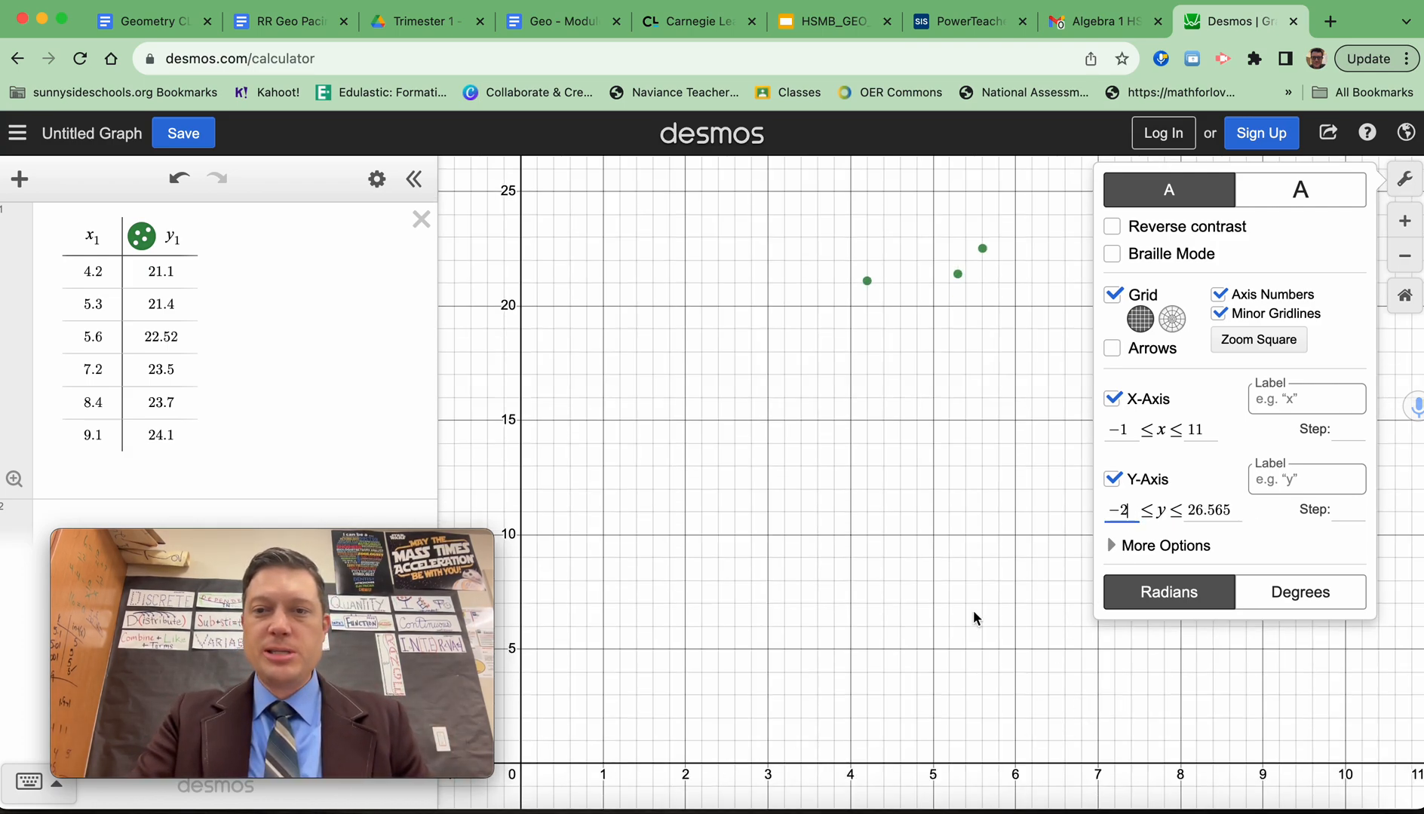
{"action": "left_click", "coordinate": [1300, 189]}
{"action": "left_click", "coordinate": [941, 469]}
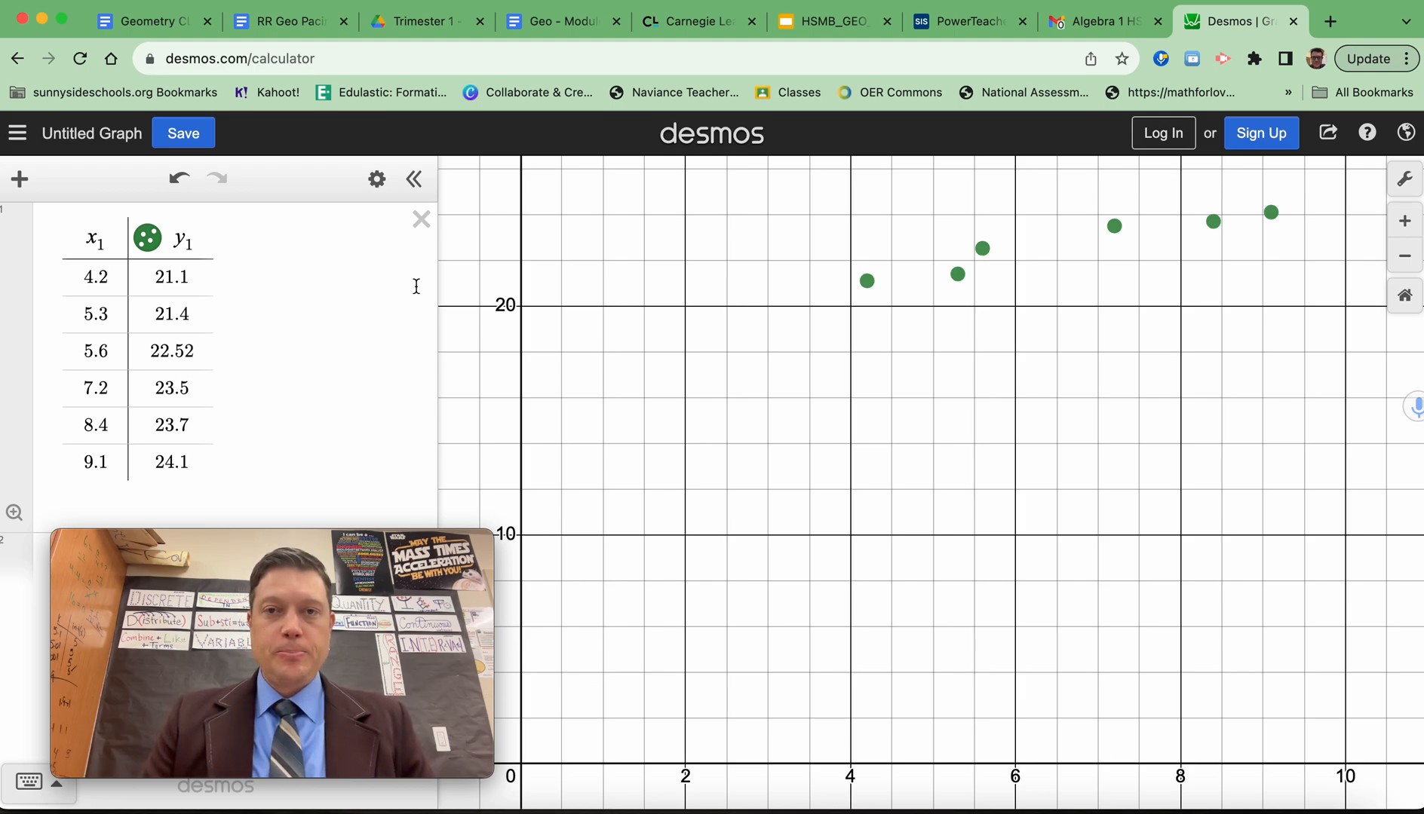
Add the linear regression y₁ ~ m·x₁ + b for the table data as a new expression.
{"action": "left_click", "coordinate": [209, 547]}
{"action": "left_click_drag", "start_coordinate": [209, 547], "coordinate": [1099, 565]}
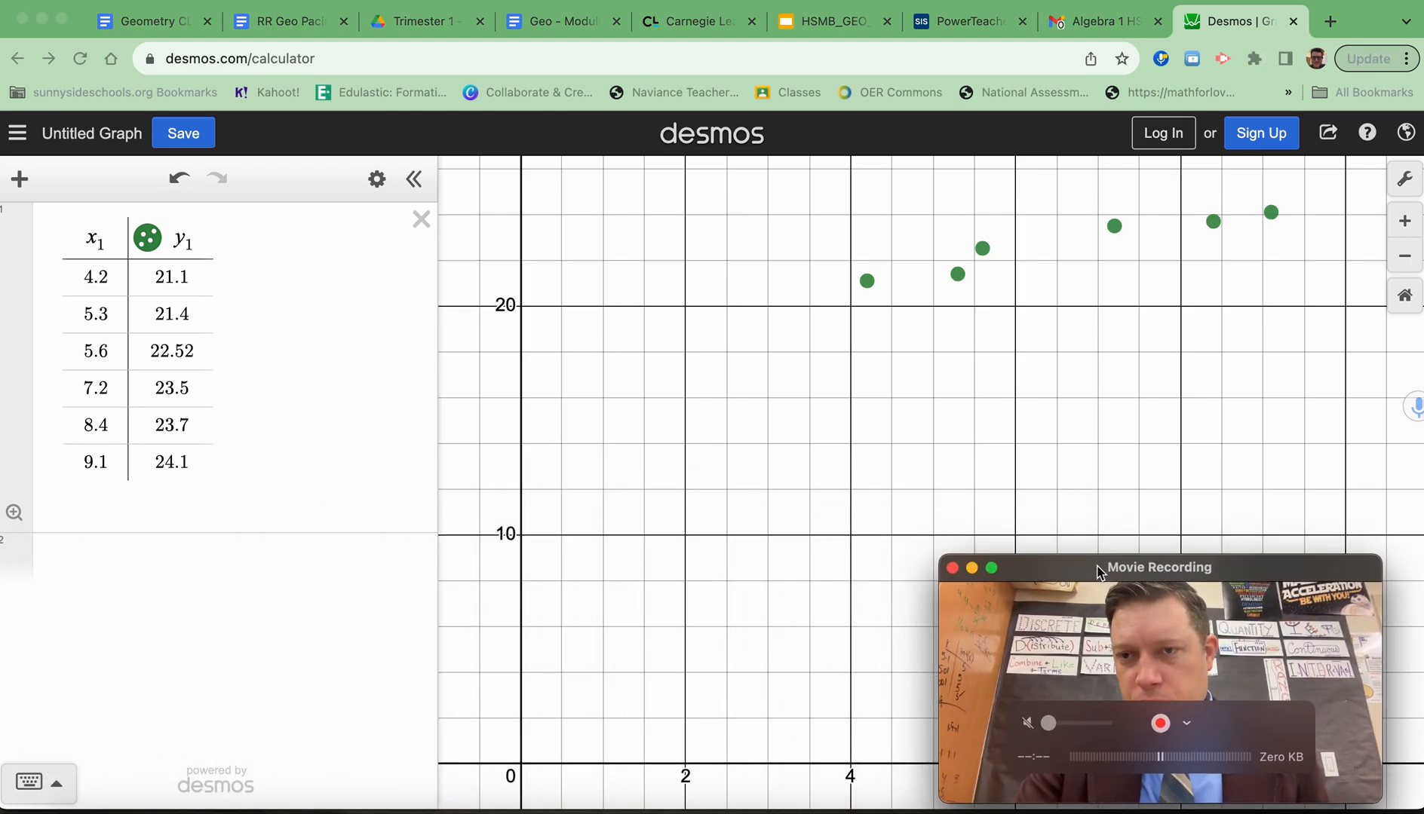
{"action": "left_click", "coordinate": [137, 558]}
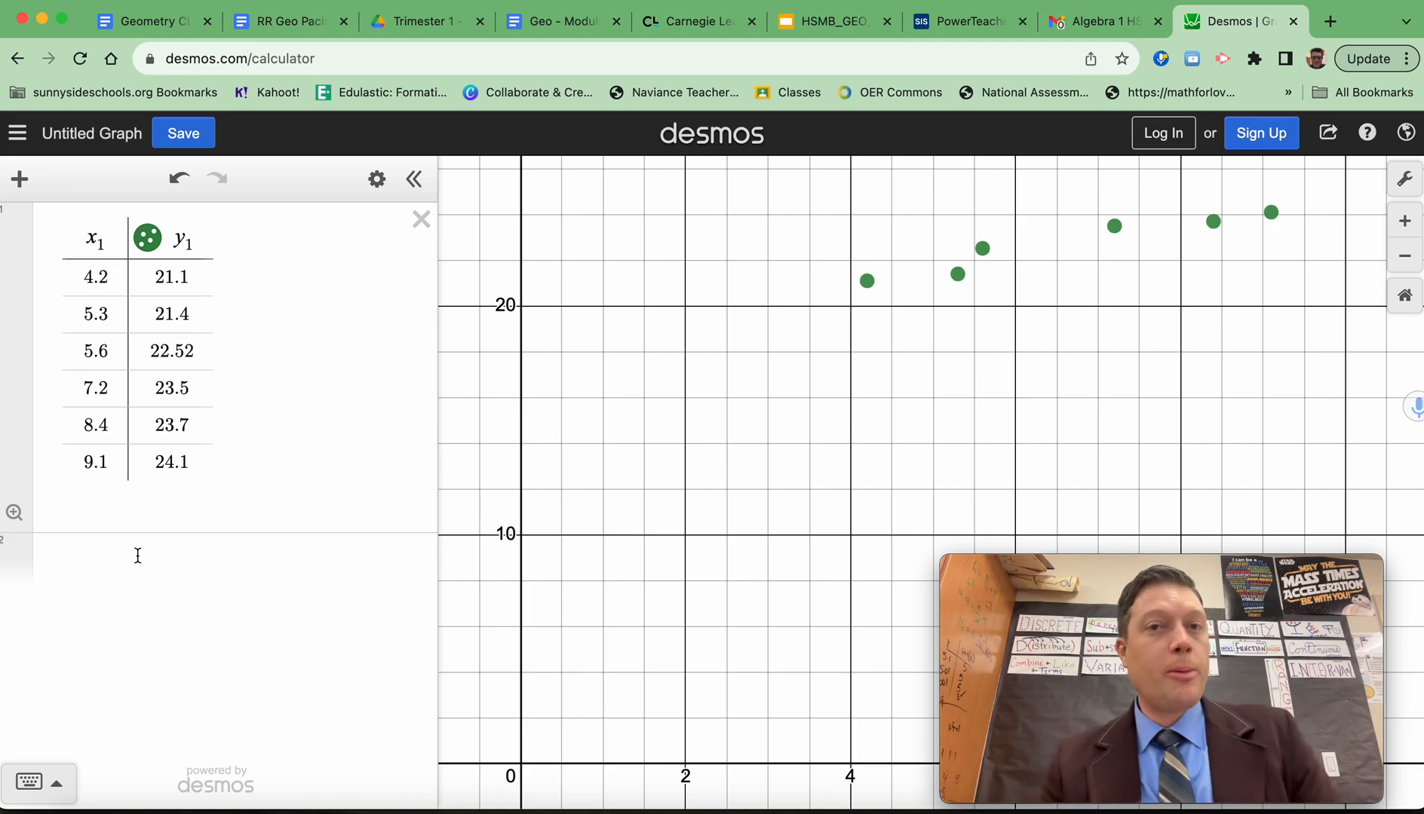
{"action": "left_click", "coordinate": [137, 555]}
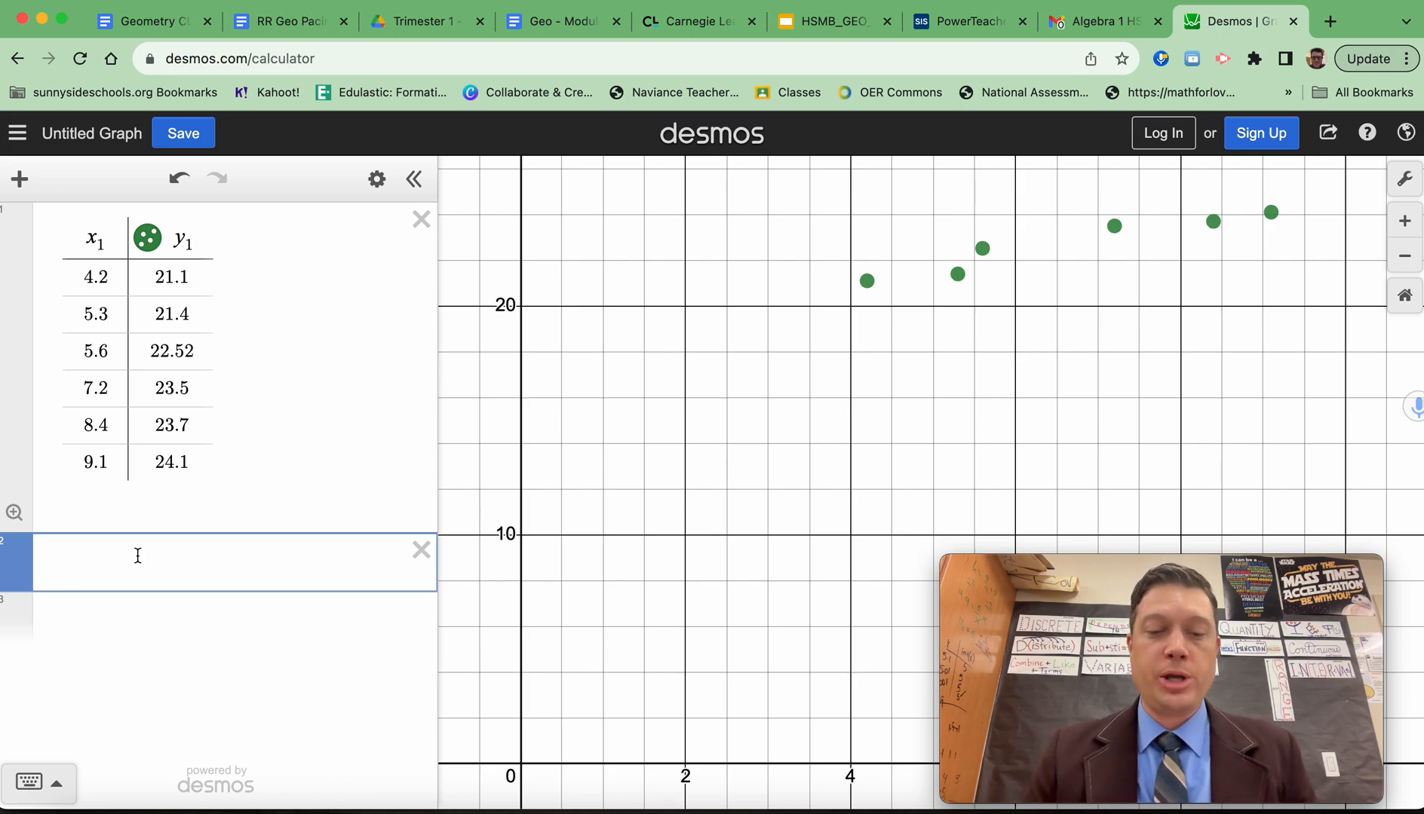
{"action": "type", "text": "y_1"}
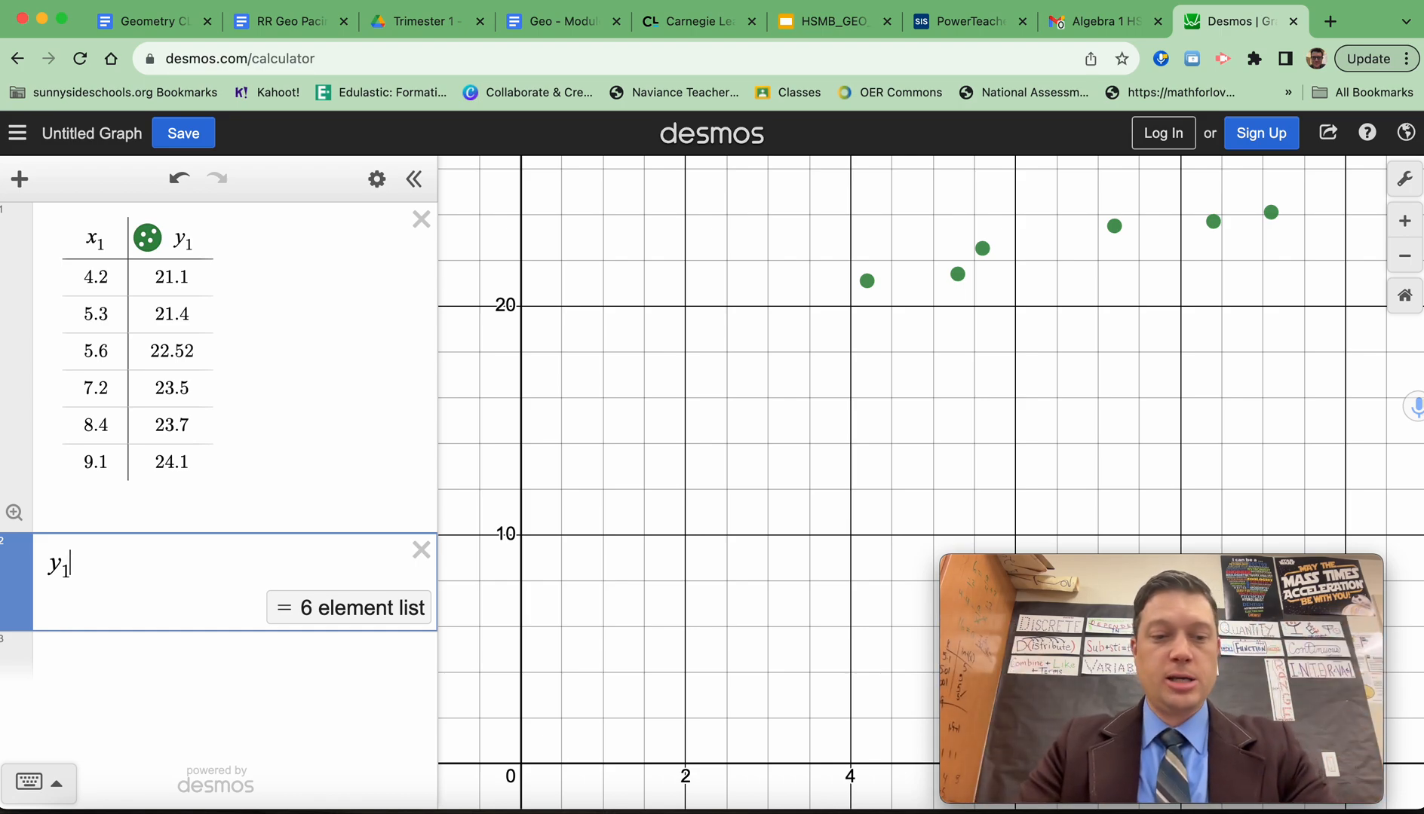
{"action": "type", "text": "~"}
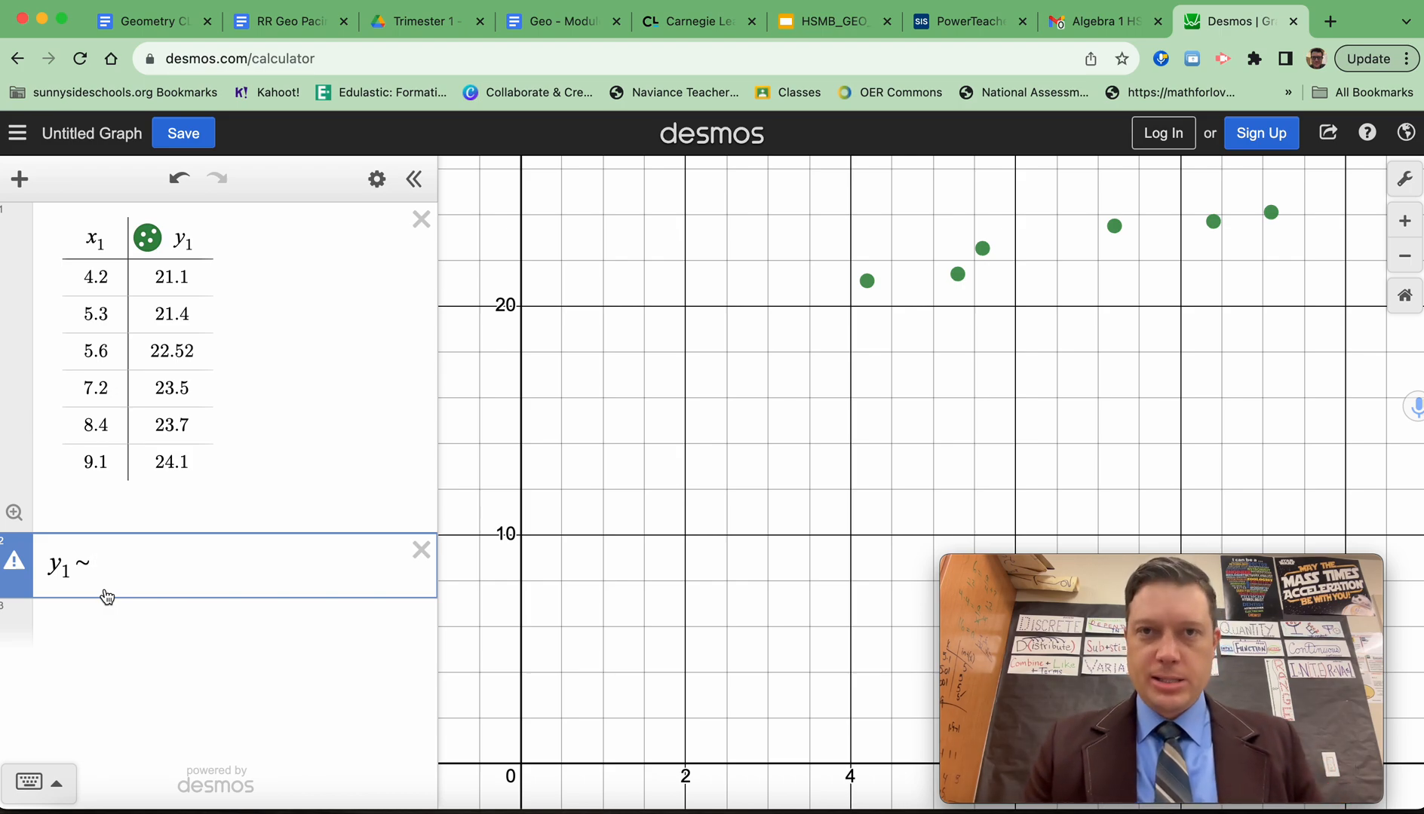
{"action": "type", "text": "m"}
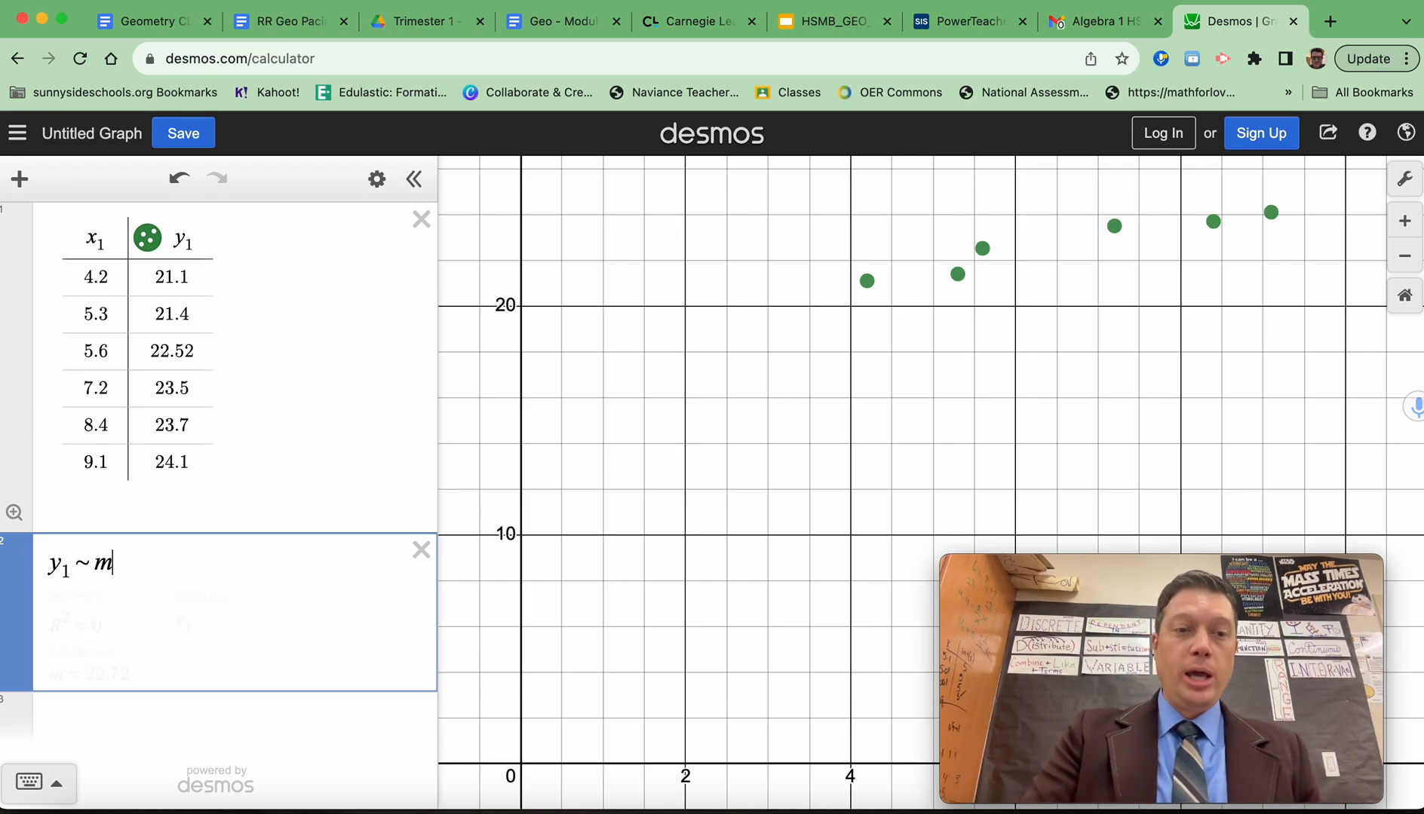
{"action": "type", "text": "*x1"}
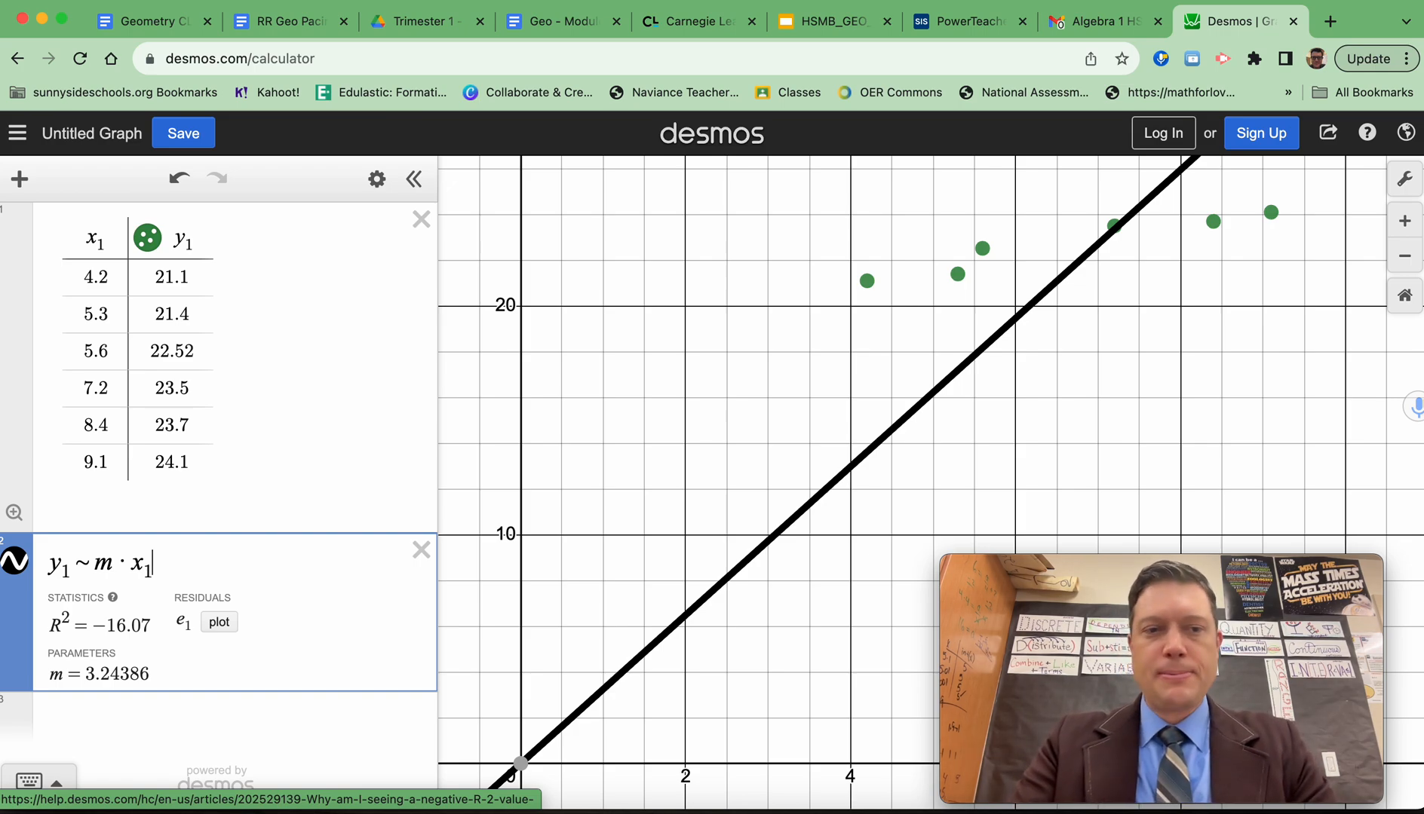
{"action": "type", "text": "+b"}
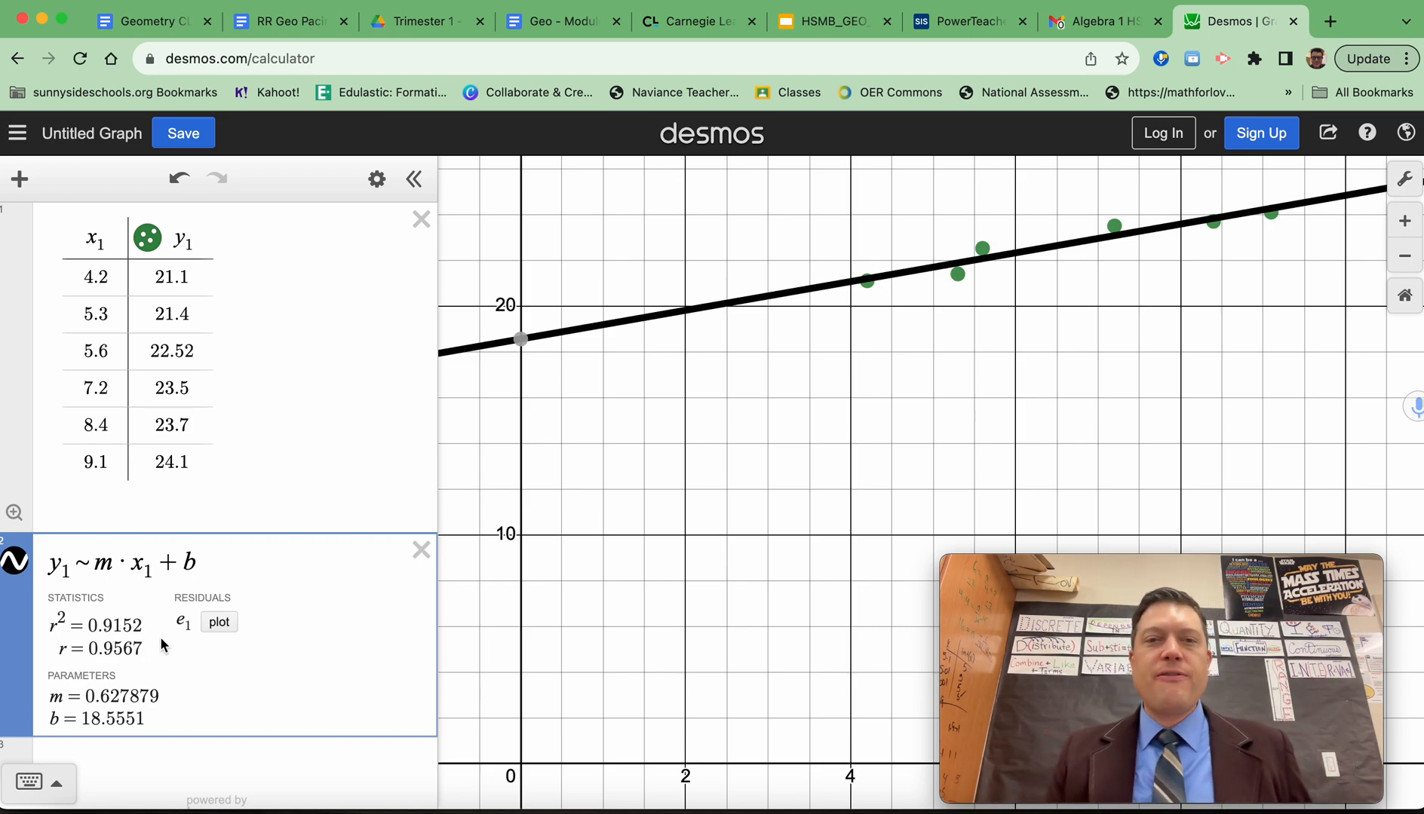
Plot the residuals e₁ of the linear regression, keeping the residual points and regression statistics uncovered.
{"action": "left_click", "coordinate": [220, 623]}
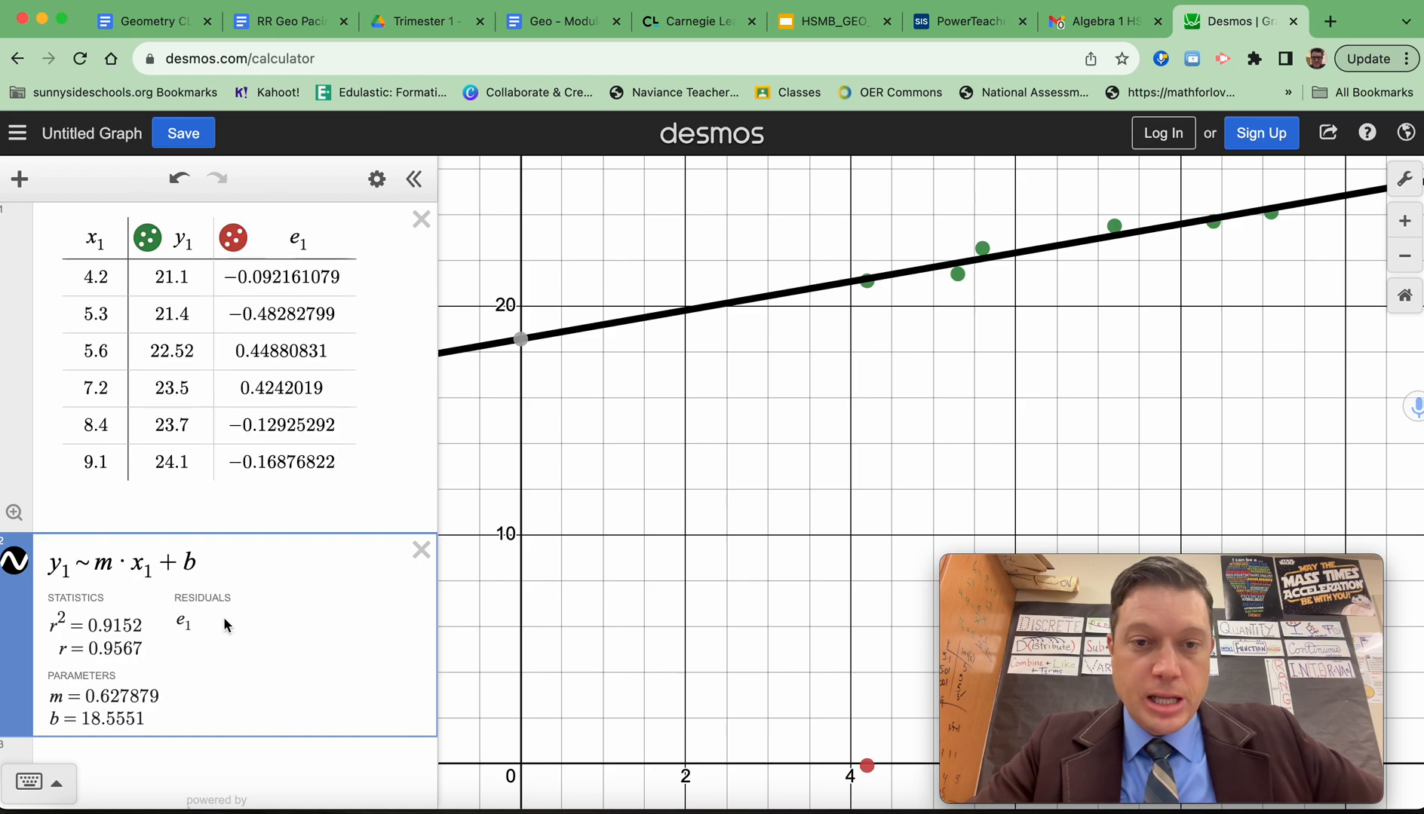
{"action": "mouse_move", "coordinate": [1289, 575]}
{"action": "left_click_drag", "start_coordinate": [1289, 574], "coordinate": [377, 556]}
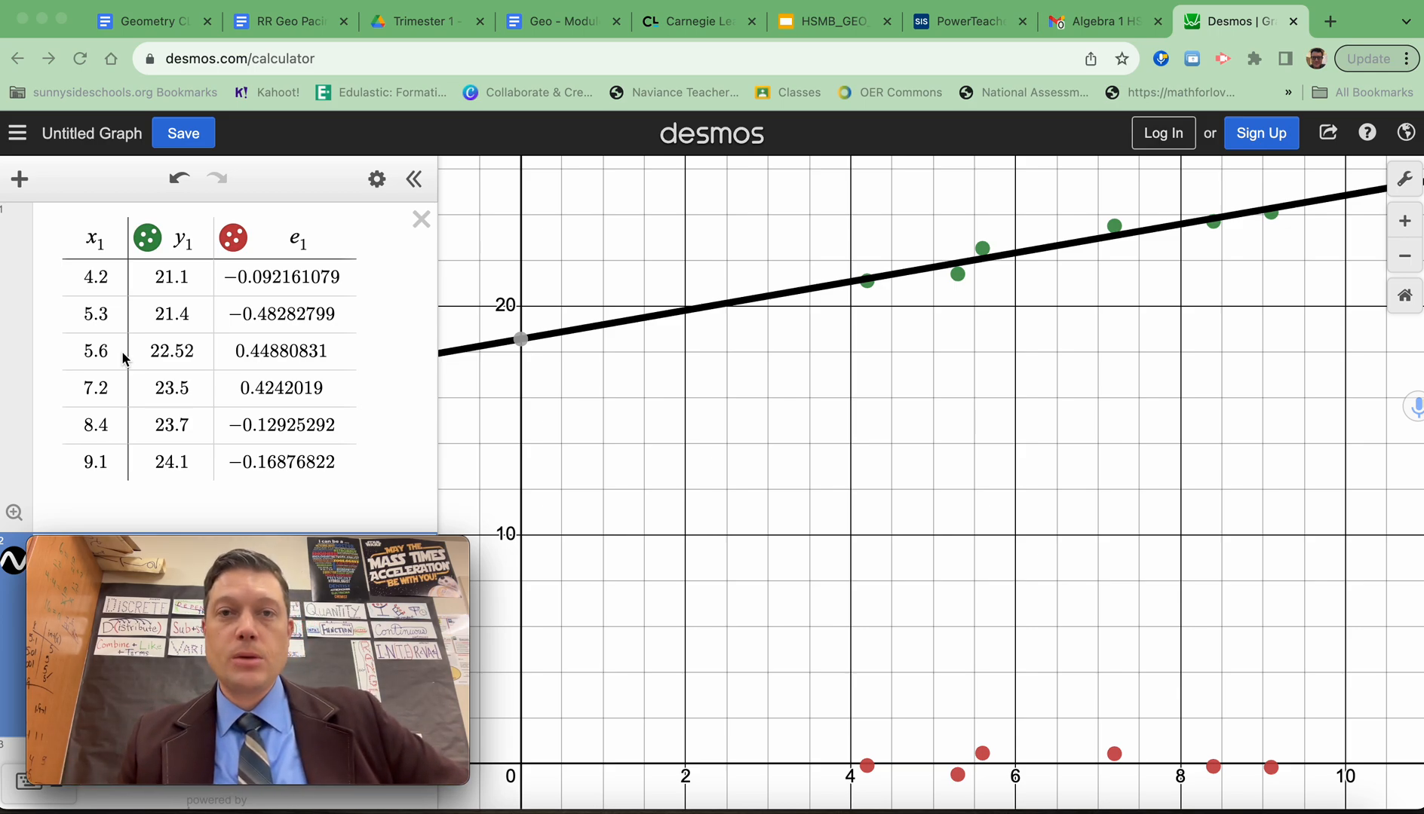
{"action": "mouse_move", "coordinate": [119, 553]}
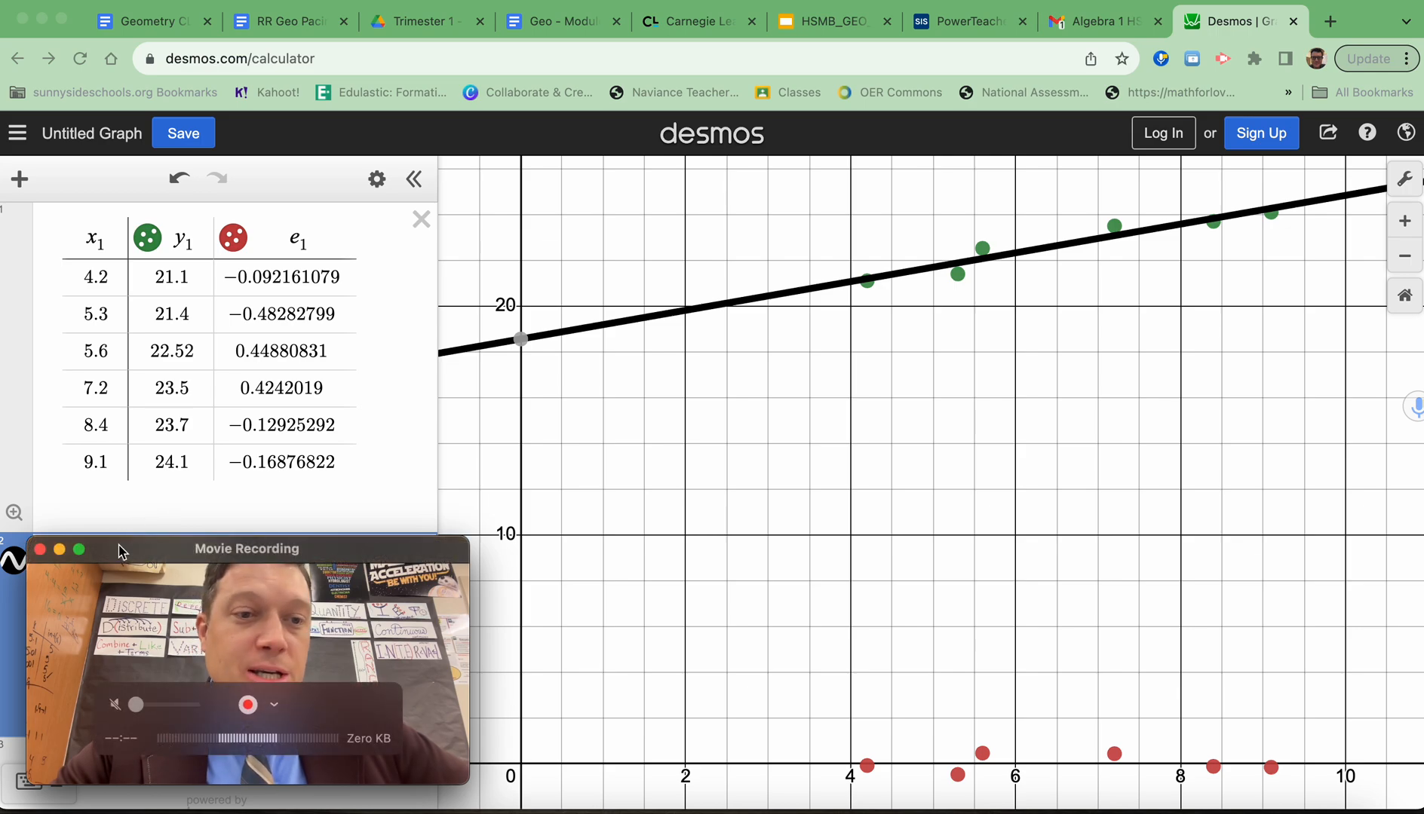
{"action": "left_click_drag", "start_coordinate": [119, 553], "coordinate": [1001, 448]}
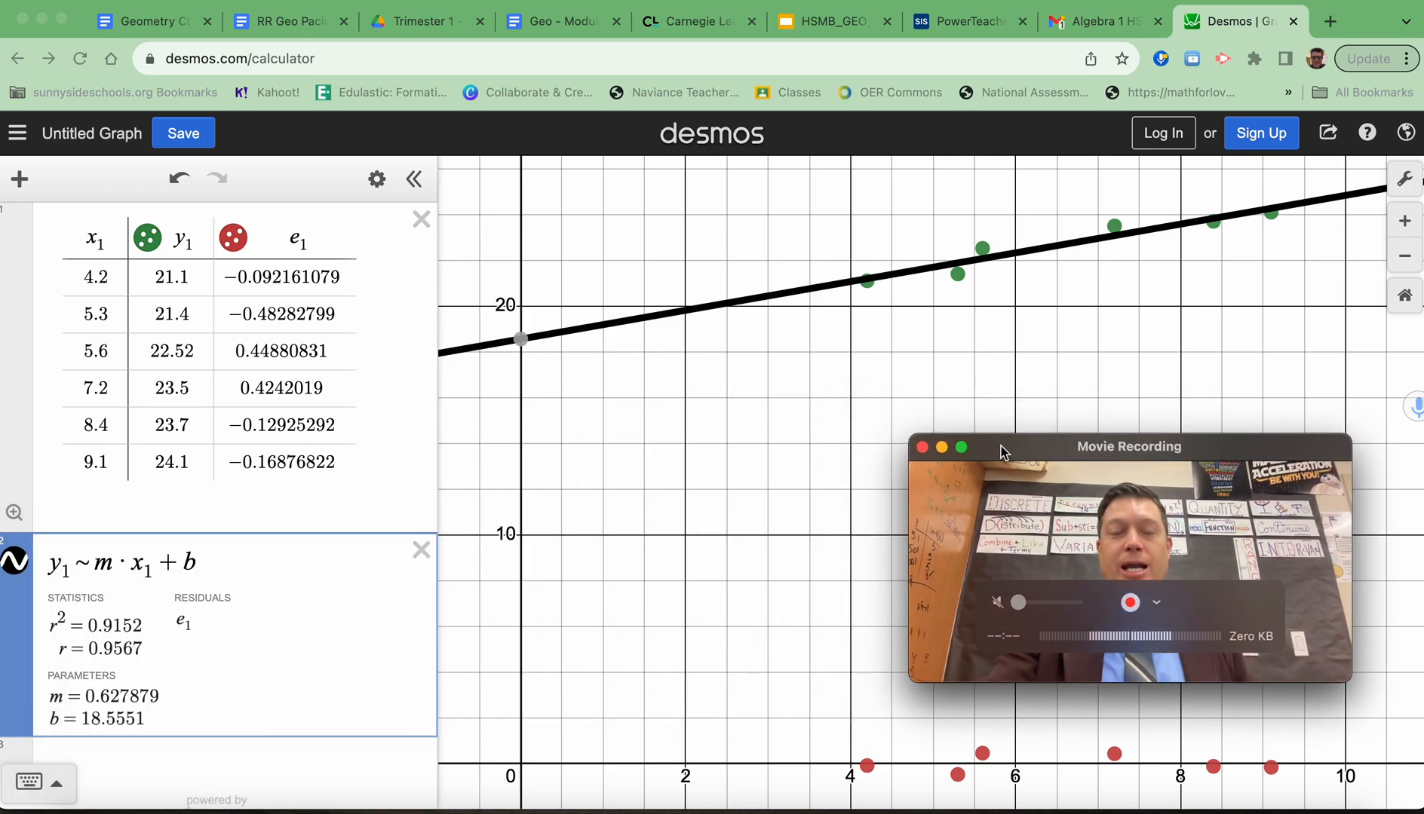